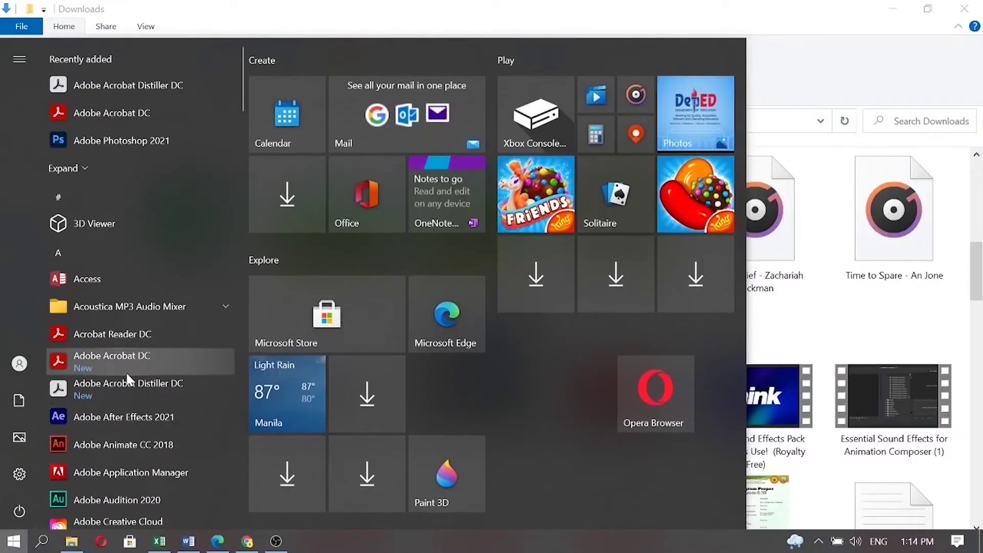
# Launch After Effects and create Comp 1 at 1920×1080, square pixels, 30 fps, 30 seconds
pyautogui.click(112, 419)
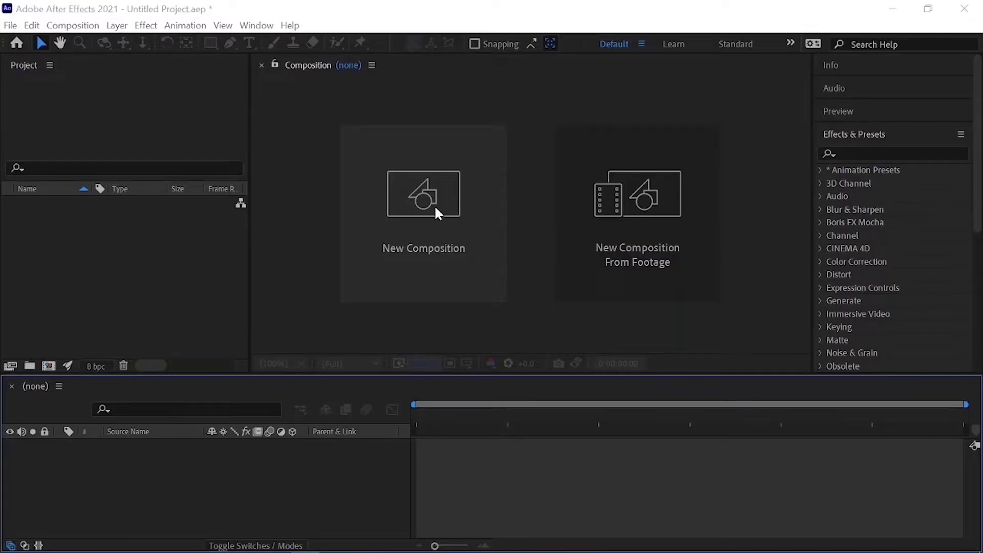
pyautogui.click(434, 205)
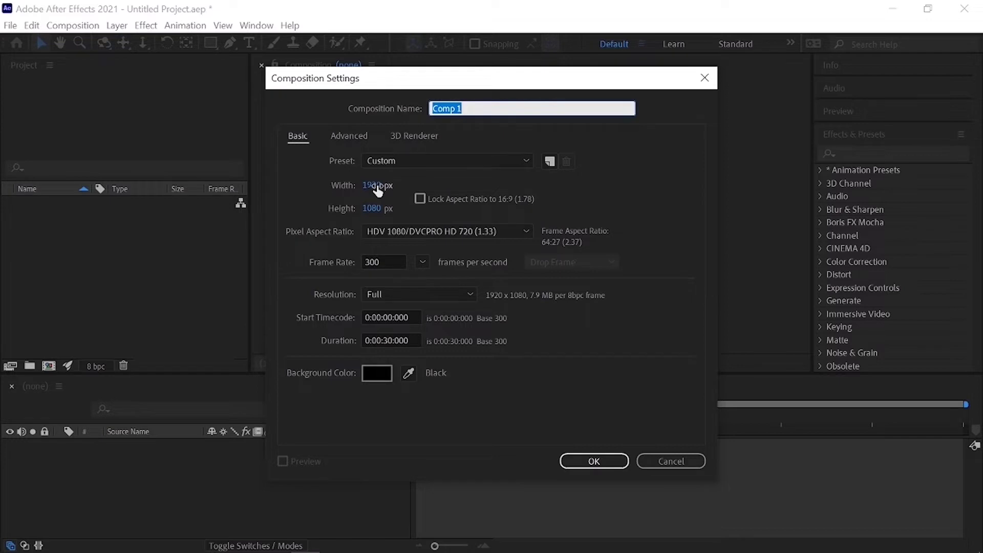
pyautogui.click(404, 233)
pyautogui.click(420, 248)
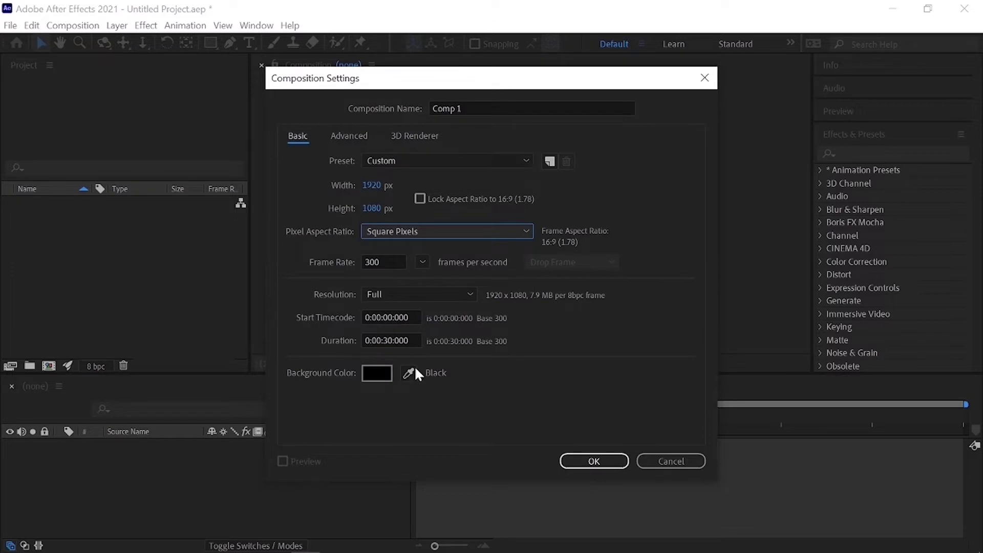
pyautogui.click(372, 185)
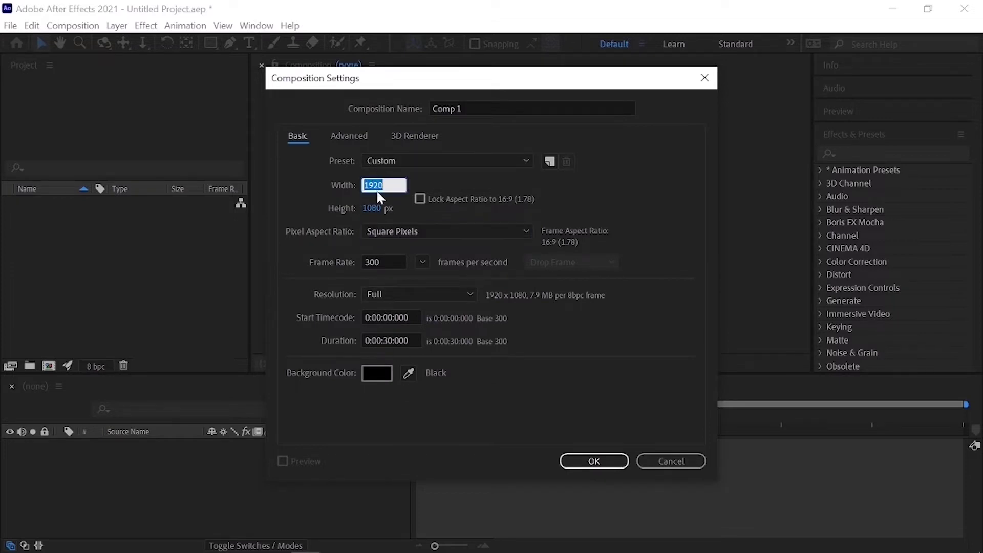
pyautogui.click(381, 262)
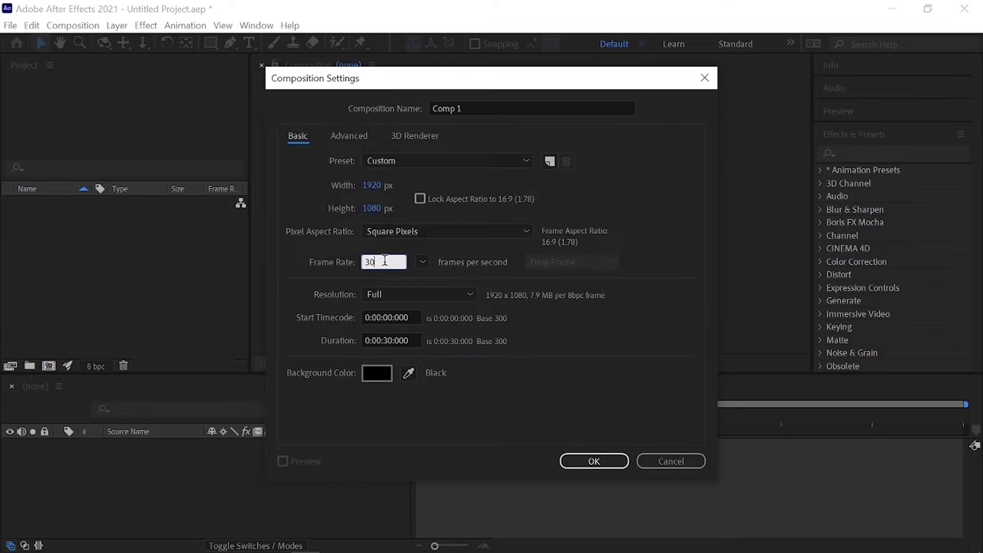
pyautogui.click(593, 462)
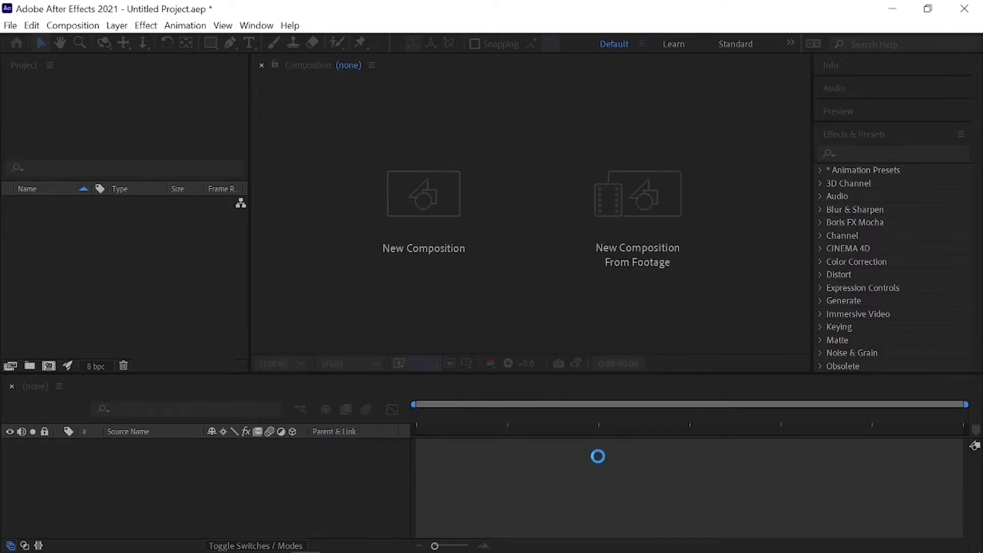
pyautogui.scroll(1, 484, 294)
pyautogui.scroll(-1, 485, 294)
pyautogui.scroll(1, 485, 294)
pyautogui.scroll(2, 373, 252)
pyautogui.scroll(-7, 371, 241)
pyautogui.scroll(1, 370, 241)
pyautogui.scroll(2, 370, 244)
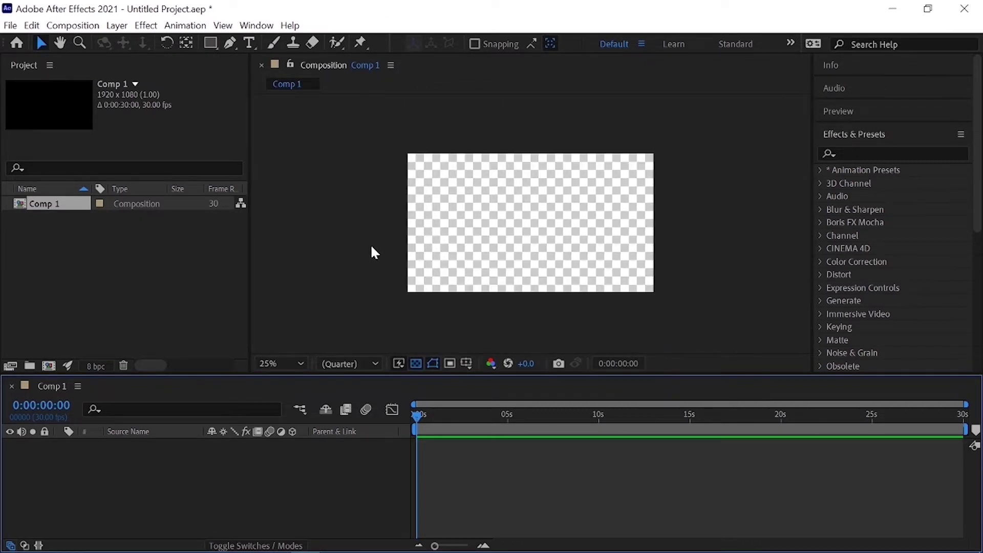
# Create a new 500×500 composition named 'for insert'
pyautogui.scroll(1, 370, 244)
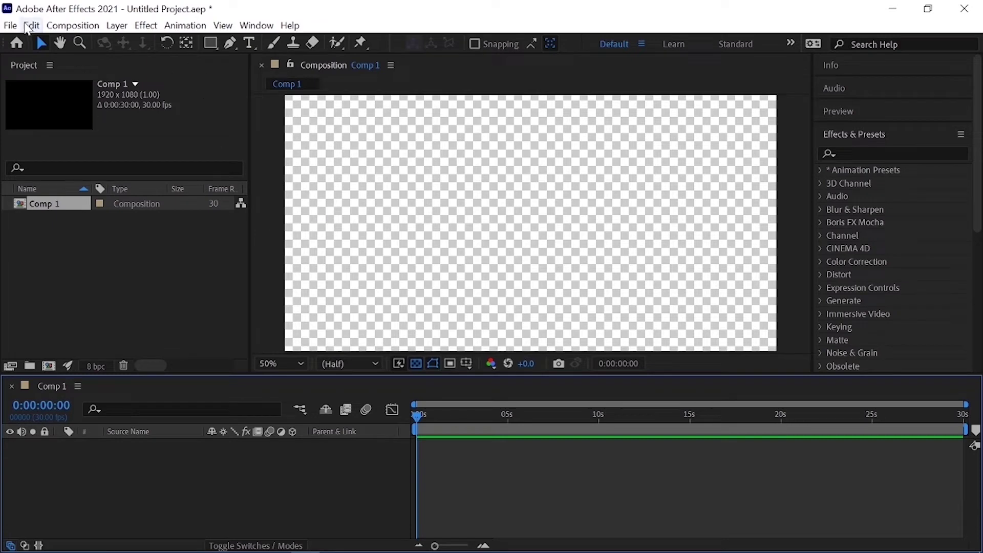
pyautogui.click(73, 26)
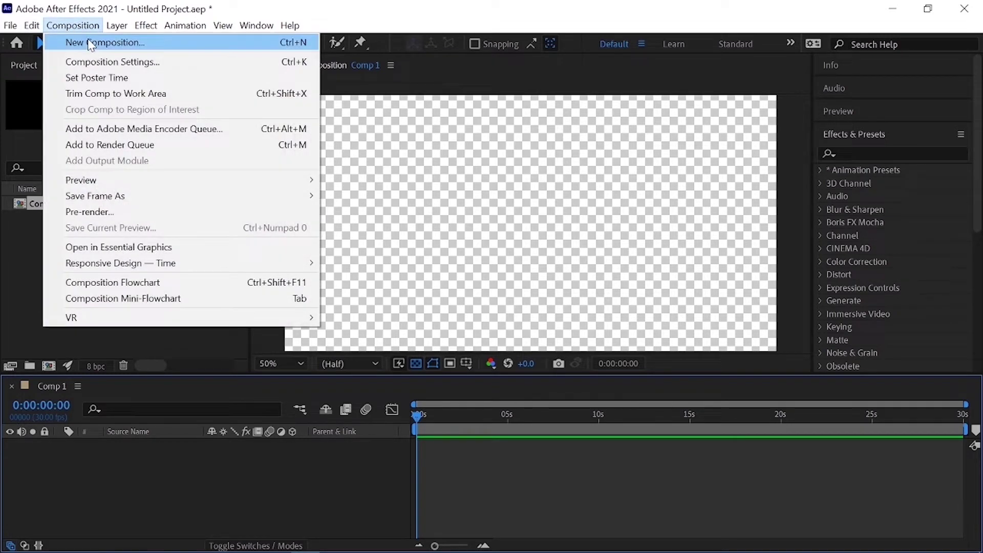
pyautogui.click(220, 42)
pyautogui.press('BackSpace')
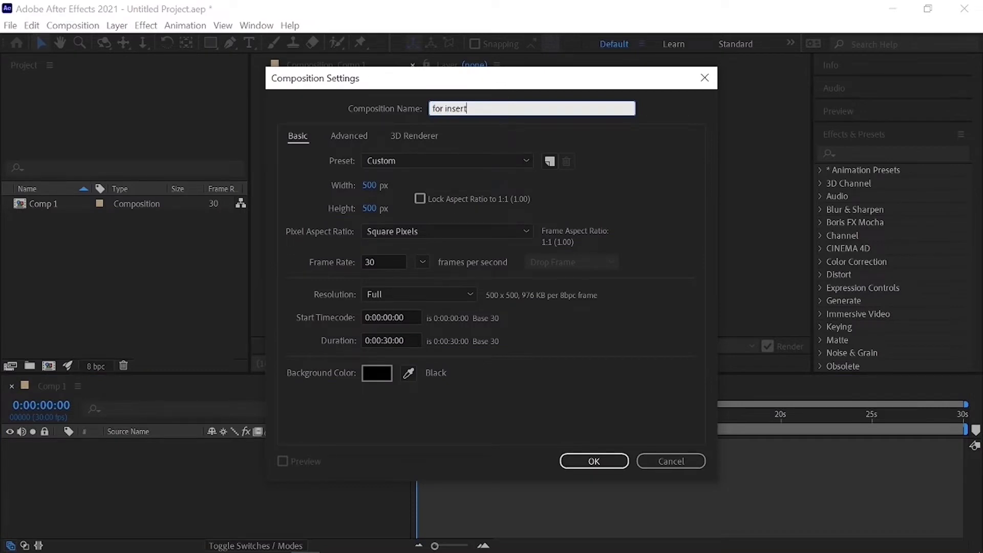
pyautogui.click(584, 461)
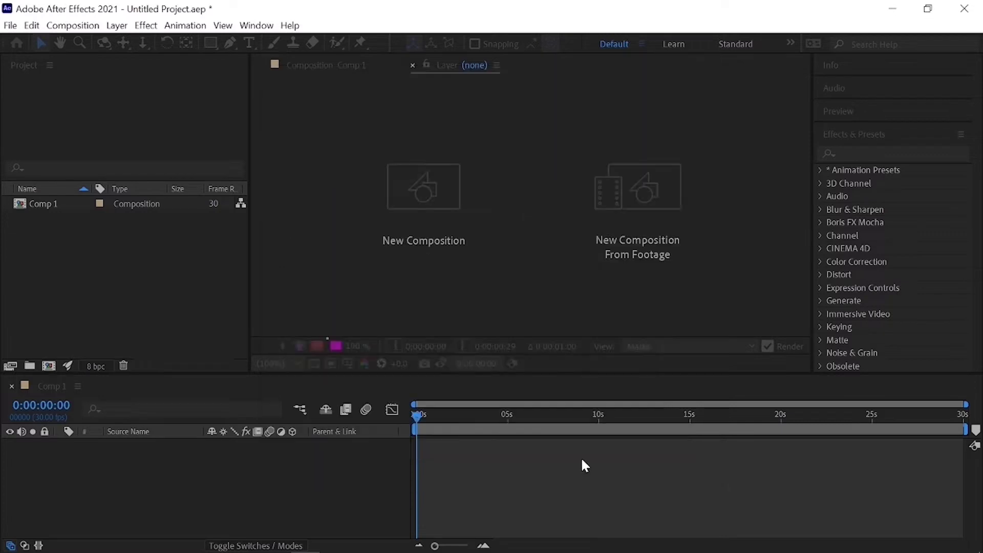
# Import YOUTUBE1.png from the LOGO folder into the project
pyautogui.rightClick(98, 246)
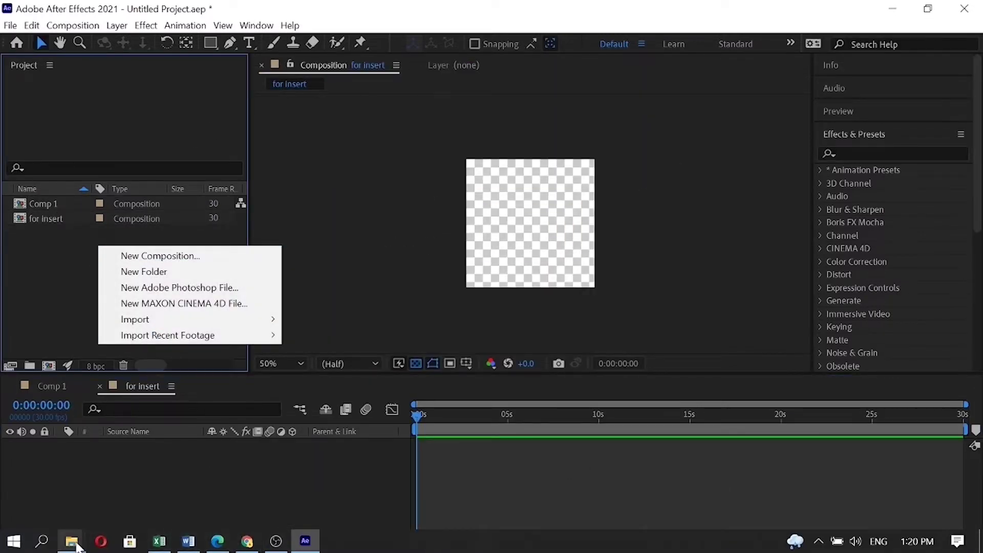
pyautogui.click(71, 541)
pyautogui.click(246, 481)
pyautogui.moveTo(263, 199); pyautogui.dragTo(102, 260)
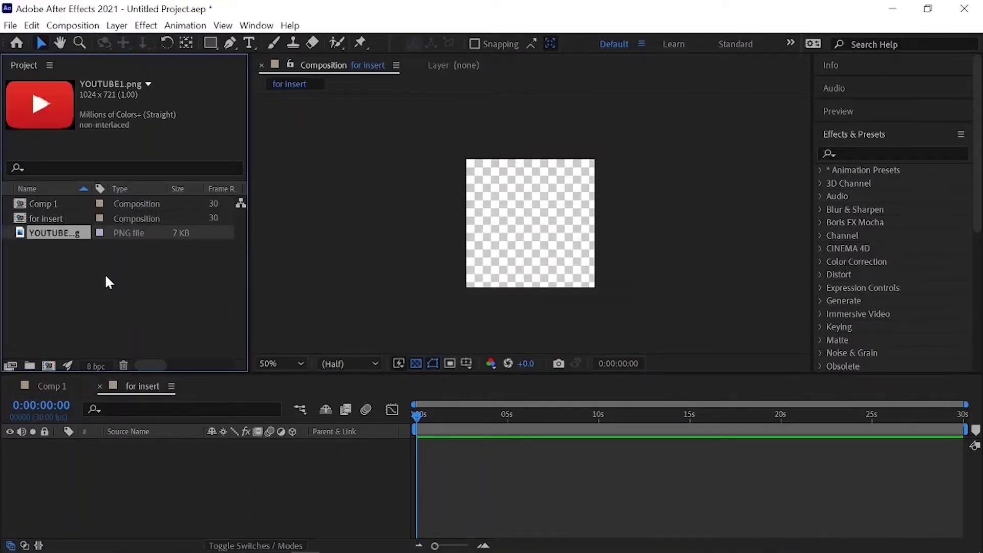
# Place YOUTUBE1.png in 'for insert', scale it down to fit, then return to Comp 1
pyautogui.click(48, 216)
pyautogui.click(45, 232)
pyautogui.moveTo(45, 232); pyautogui.dragTo(24, 449)
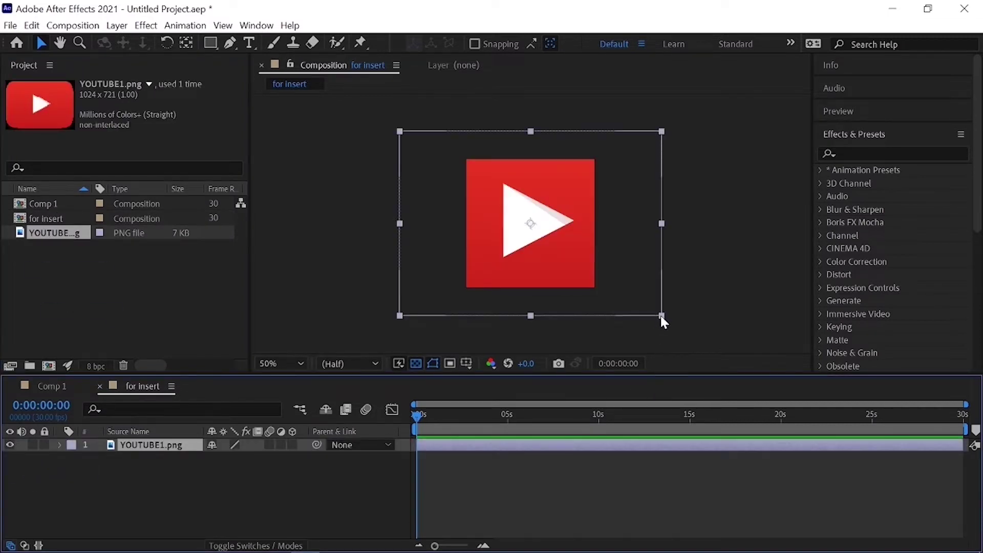
pyautogui.moveTo(661, 316); pyautogui.dragTo(588, 263)
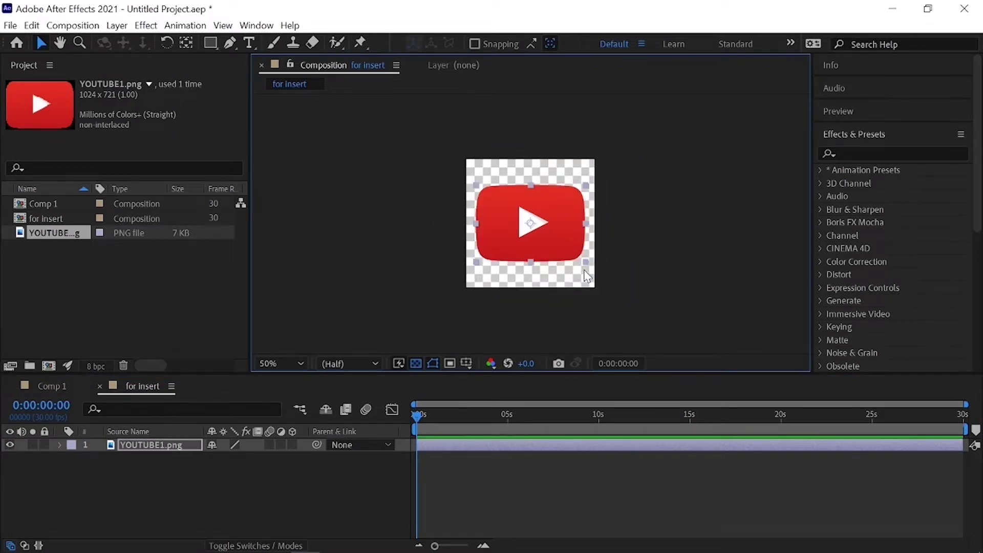
pyautogui.click(587, 279)
pyautogui.click(105, 203)
pyautogui.click(51, 385)
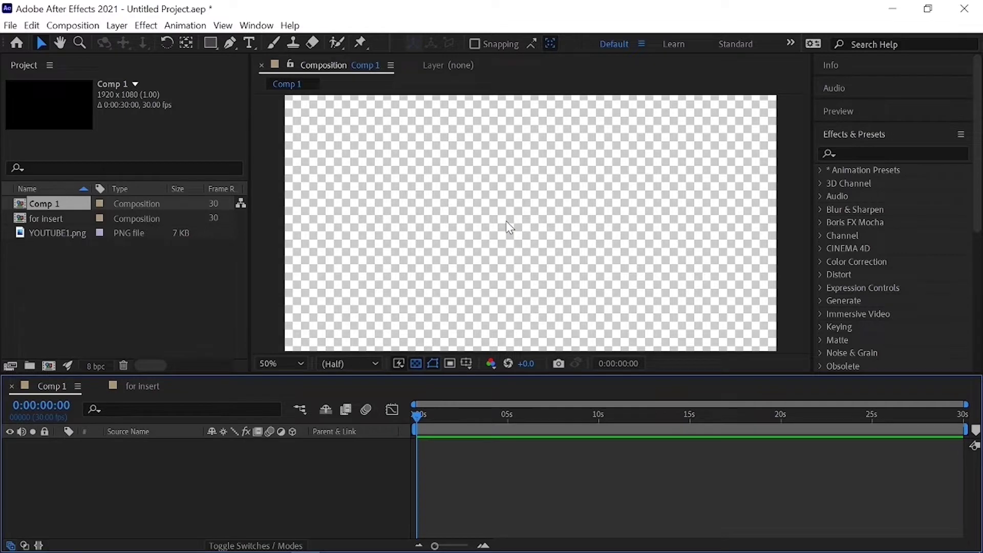
# Add a full-size Pale Red Solid 1 layer to Comp 1
pyautogui.scroll(-2, 510, 227)
pyautogui.click(116, 26)
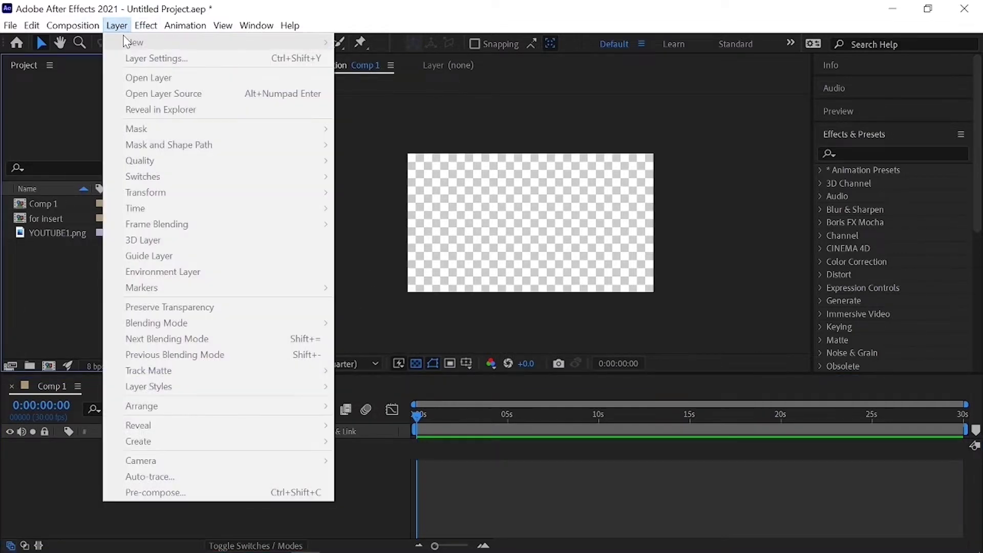
pyautogui.click(579, 318)
pyautogui.click(128, 479)
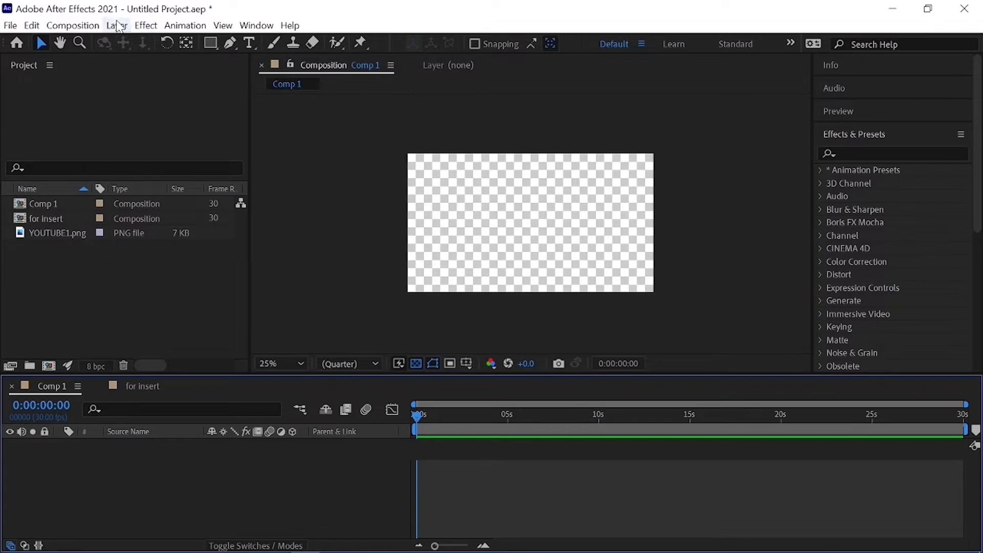
pyautogui.click(73, 26)
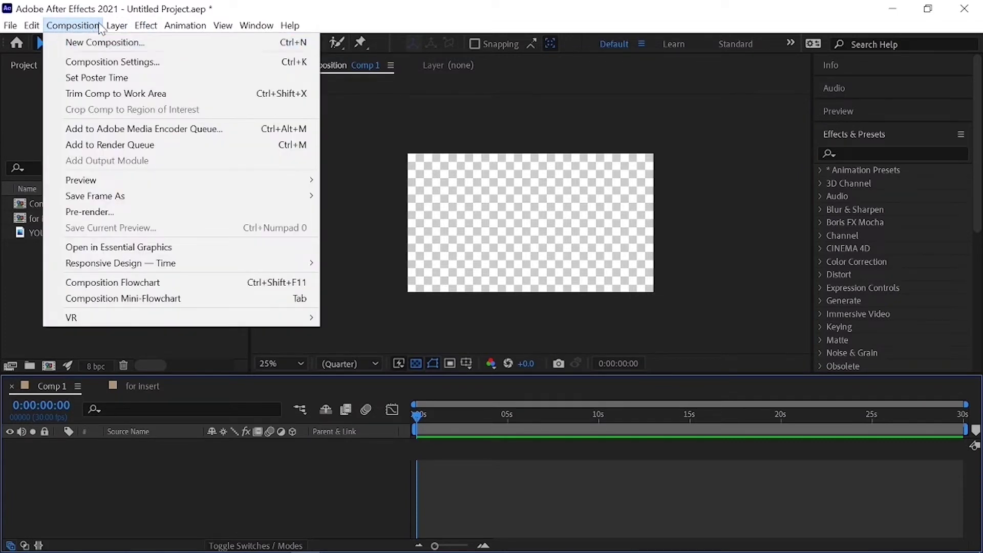
pyautogui.click(117, 25)
pyautogui.click(116, 26)
pyautogui.moveTo(128, 44)
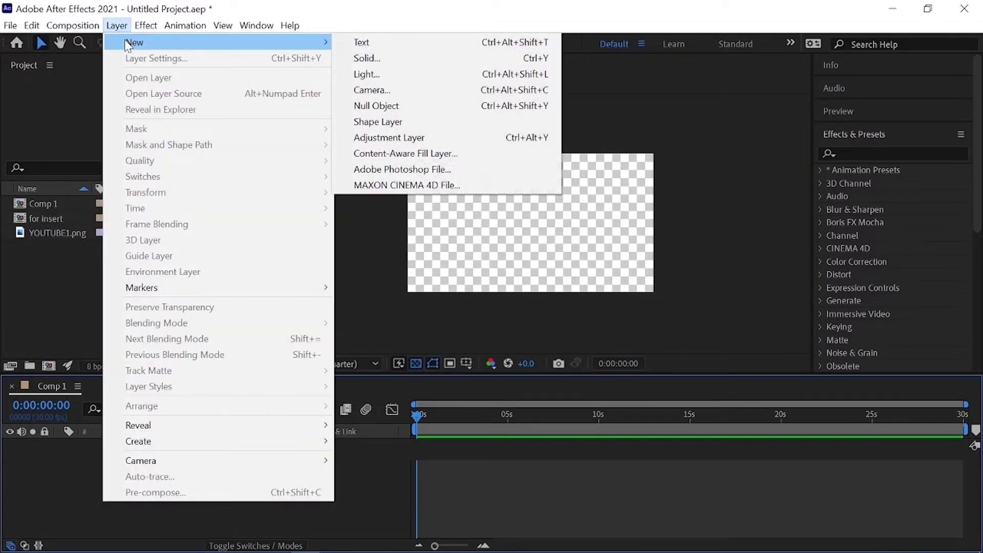
pyautogui.click(394, 57)
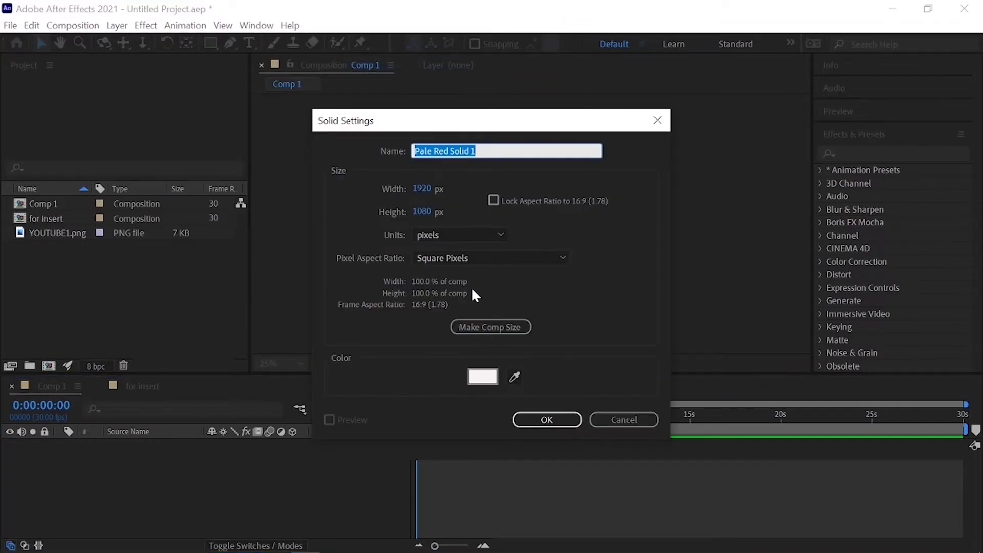
pyautogui.click(522, 423)
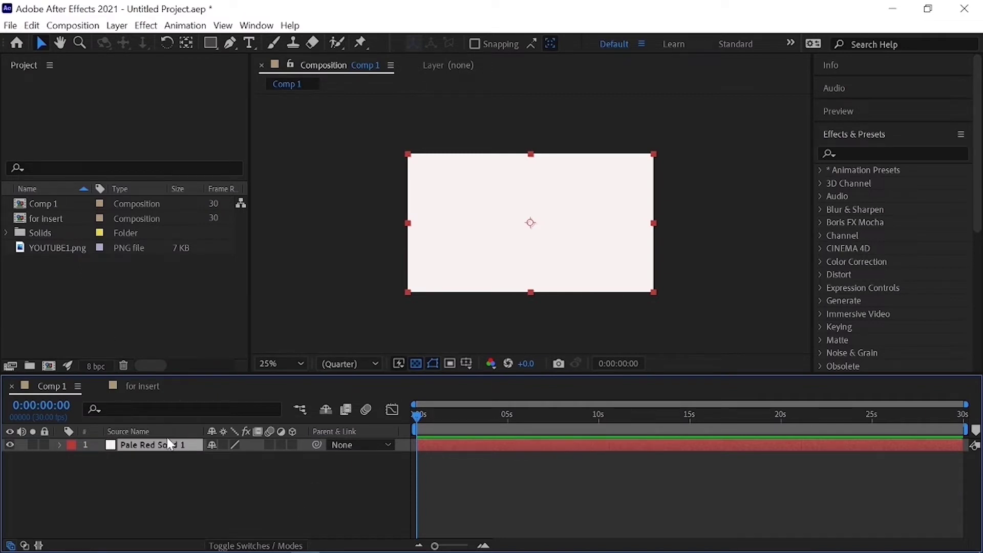
# Drag the 'for insert' comp into Comp 1 above the solid
pyautogui.click(122, 366)
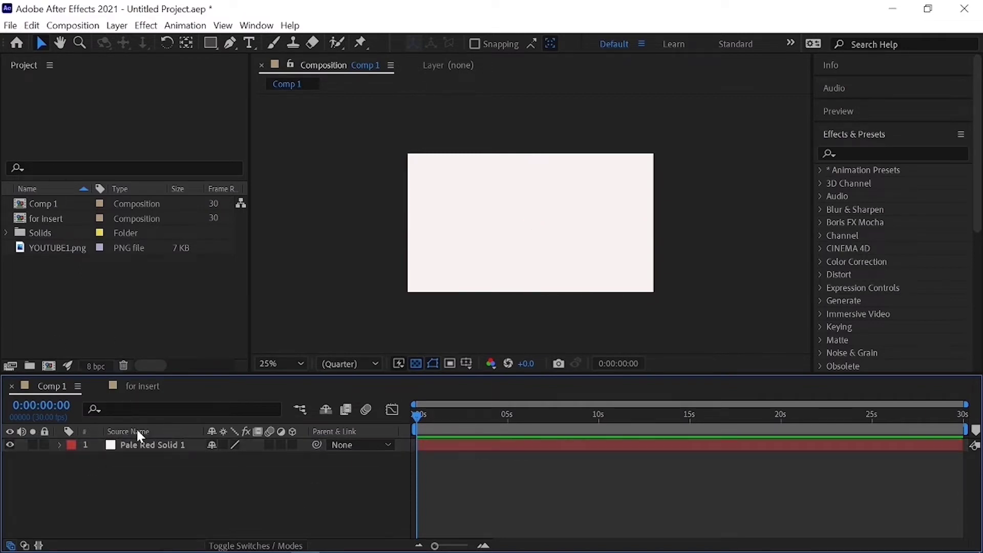
pyautogui.click(130, 247)
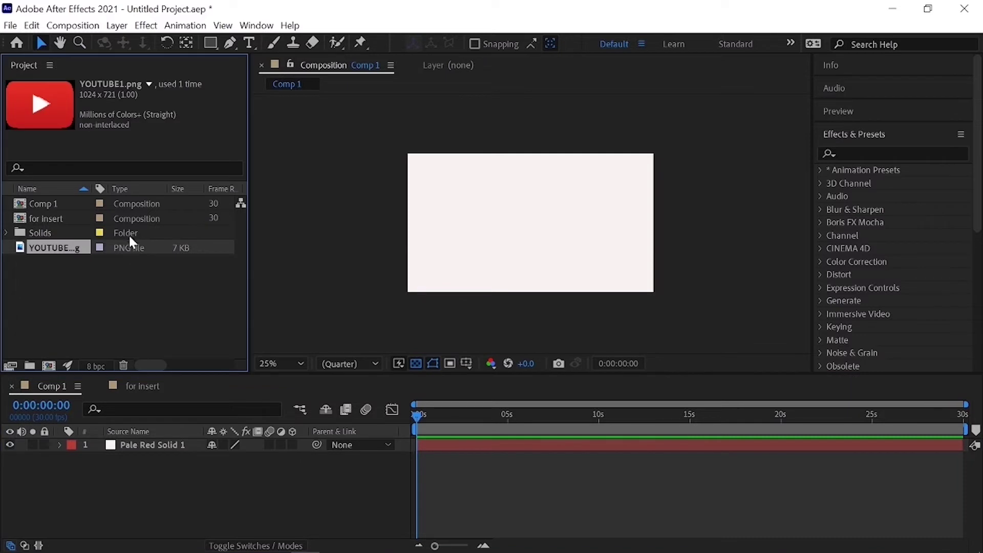
pyautogui.press('Up')
pyautogui.press('Up')
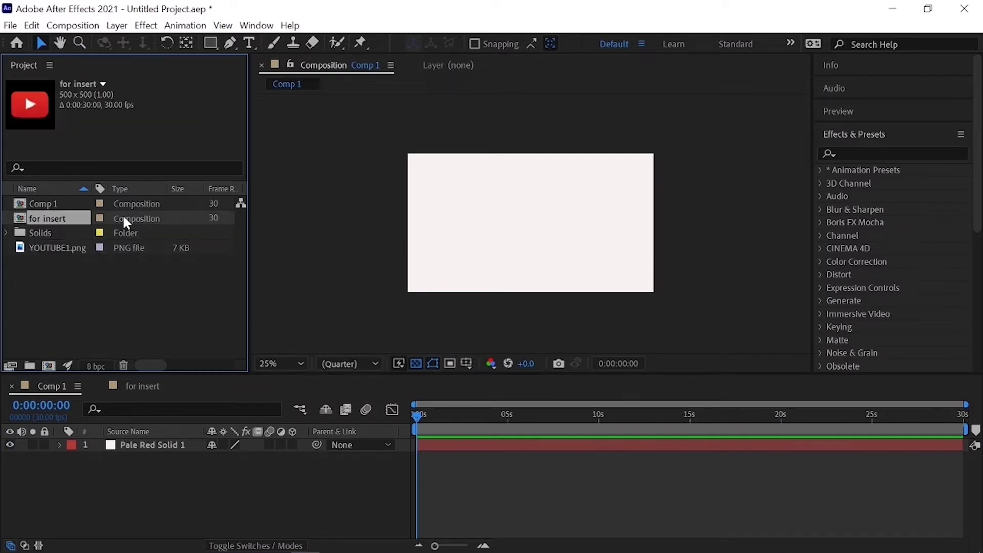
pyautogui.moveTo(126, 221); pyautogui.dragTo(88, 441)
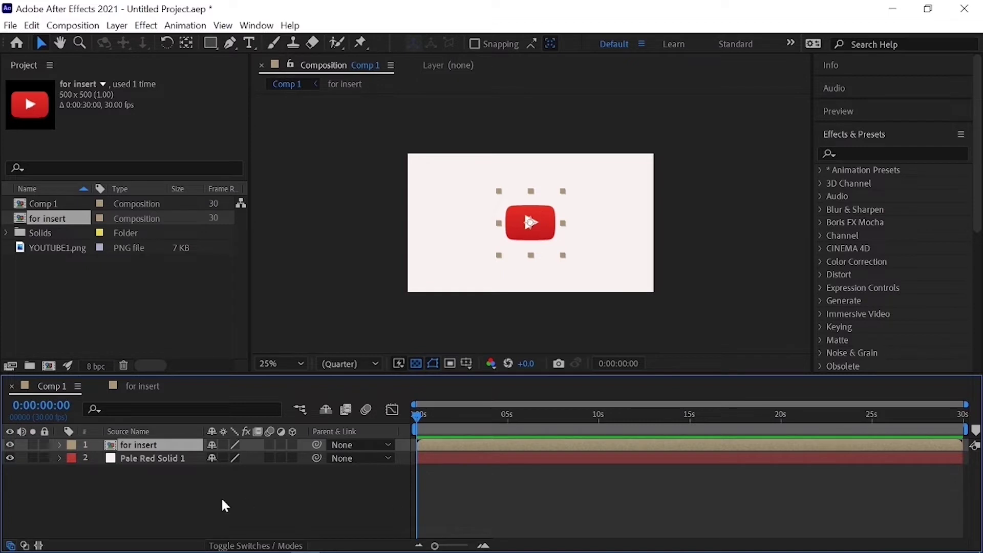
# Turn on the 3D Layer switch for the 'for insert' layer
pyautogui.click(151, 491)
pyautogui.click(152, 451)
pyautogui.click(292, 445)
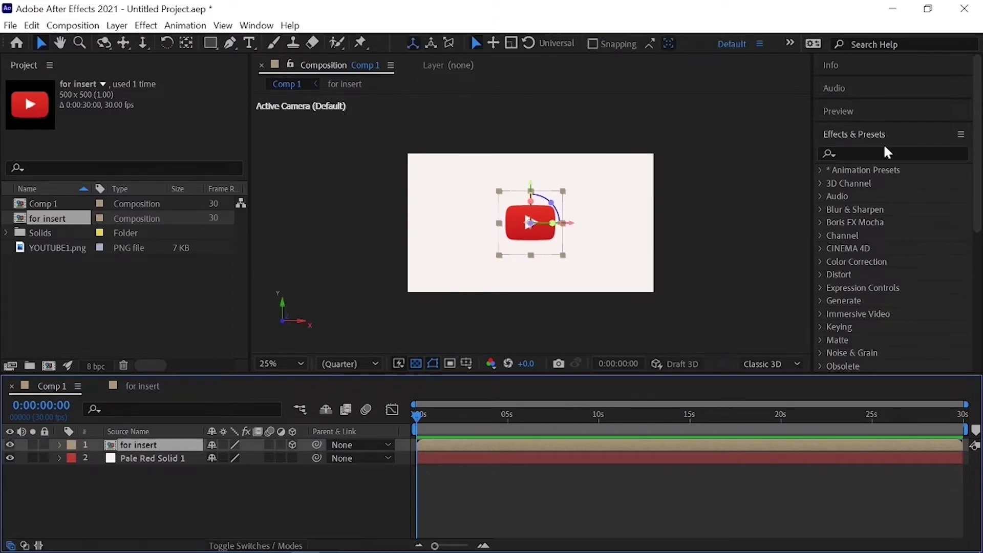
# Apply the Exposure effect to the logo layer and set it to -1.00
pyautogui.click(884, 153)
pyautogui.write('expo')
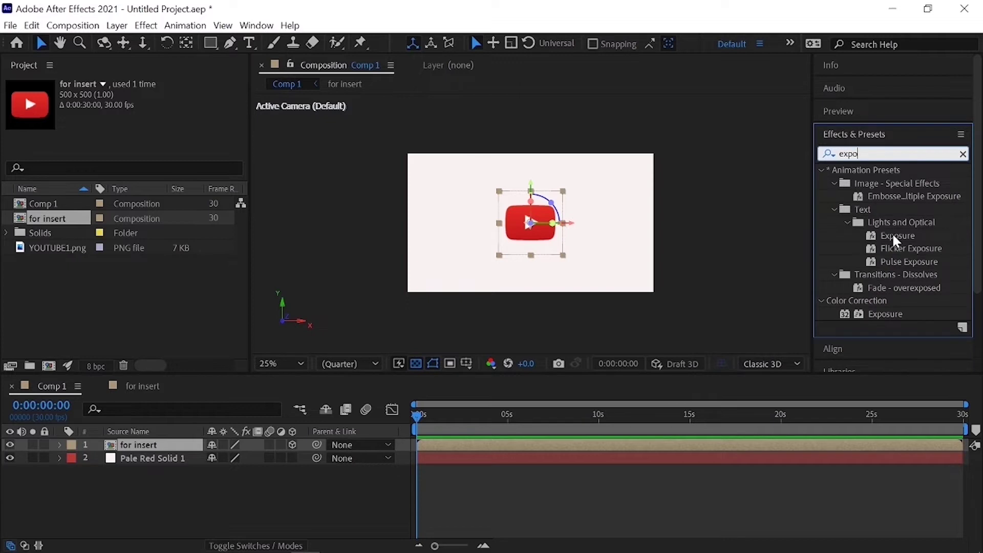
pyautogui.click(882, 317)
pyautogui.moveTo(515, 221); pyautogui.dragTo(540, 227)
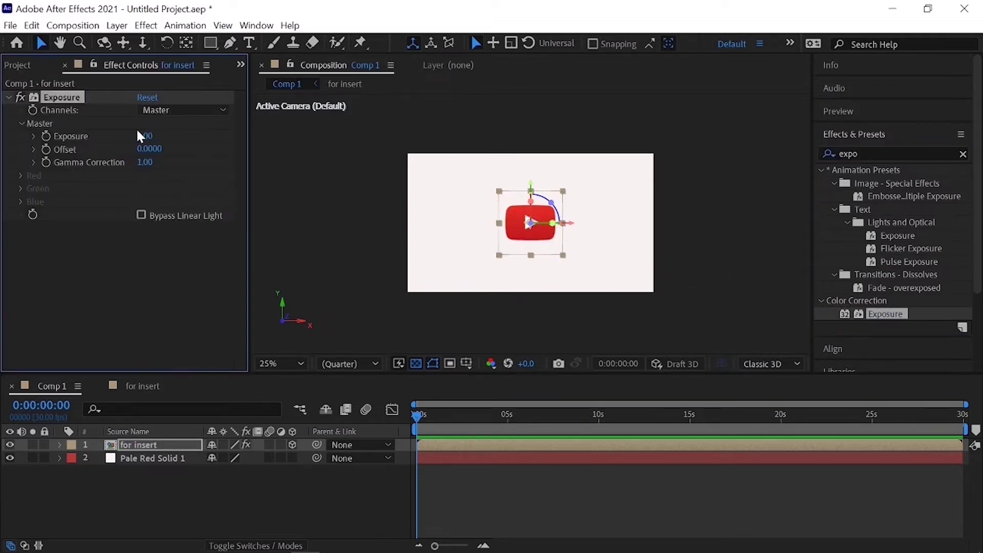
pyautogui.click(146, 132)
pyautogui.write('-1')
pyautogui.press('Return')
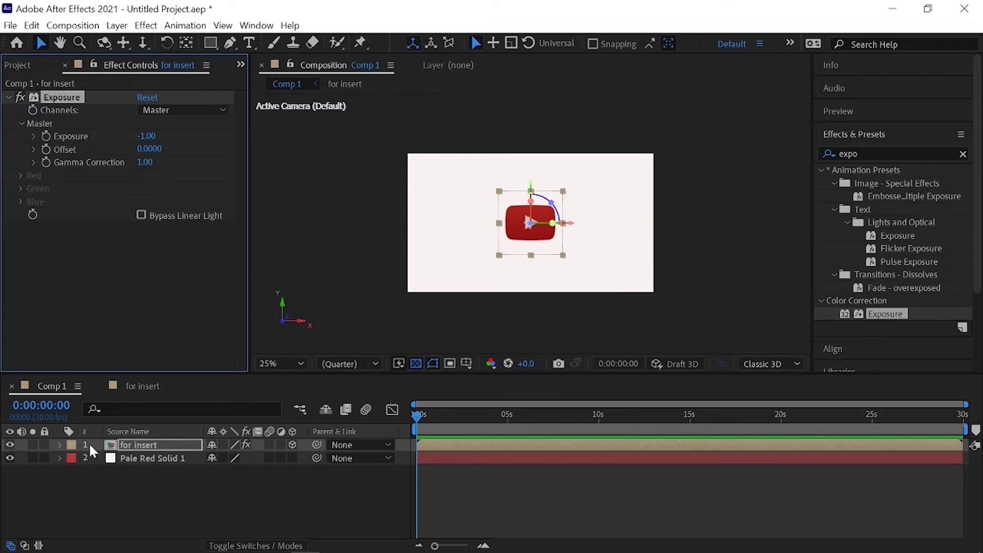
pyautogui.click(58, 444)
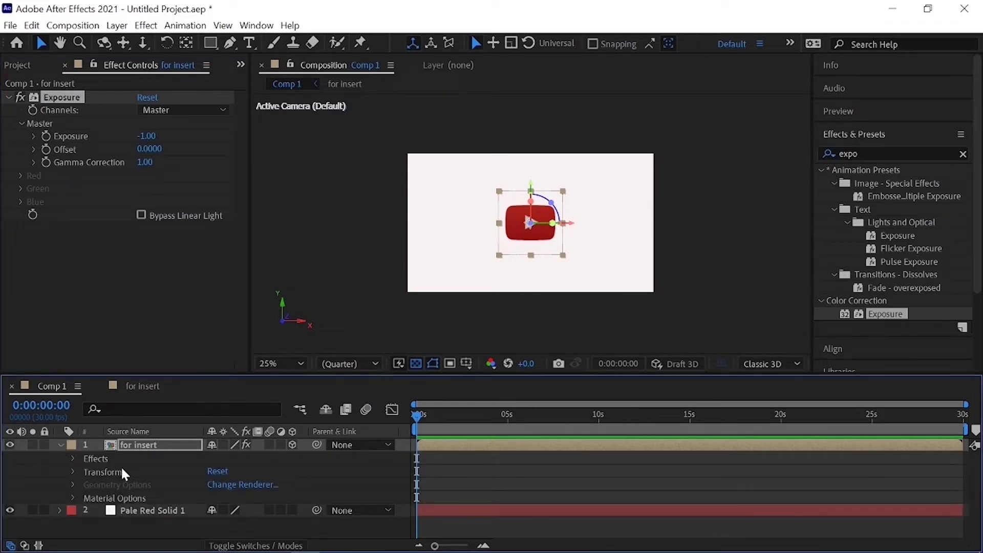
# Reveal the logo layer's Effects and Transform groups, toggling the Position stopwatch on and off
pyautogui.hotkey('ctrl', 'shift', 'a')
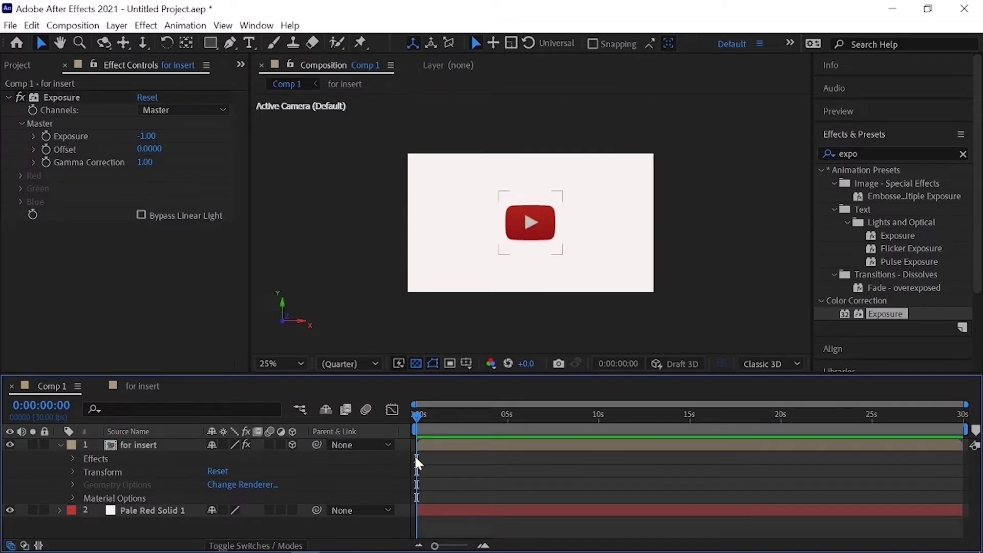
pyautogui.click(61, 442)
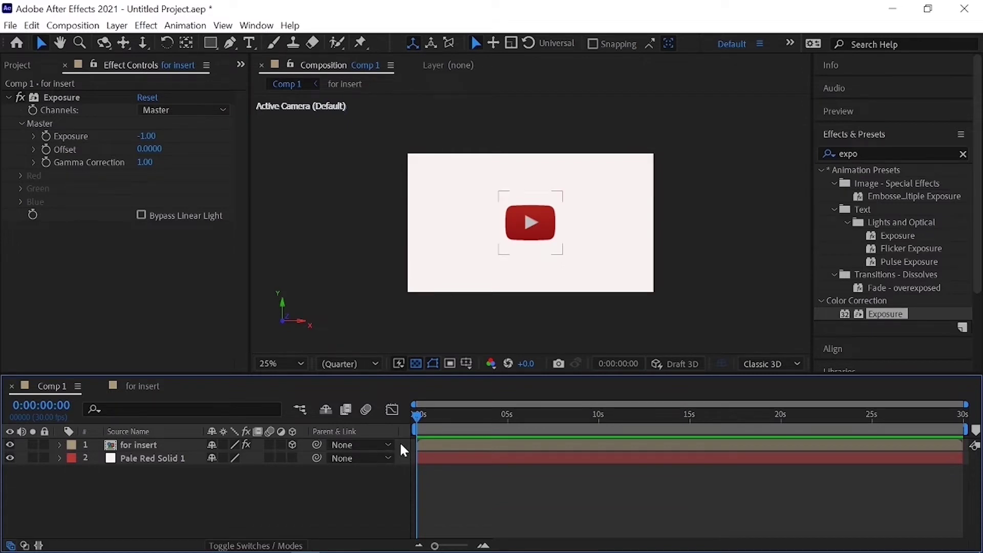
pyautogui.click(60, 445)
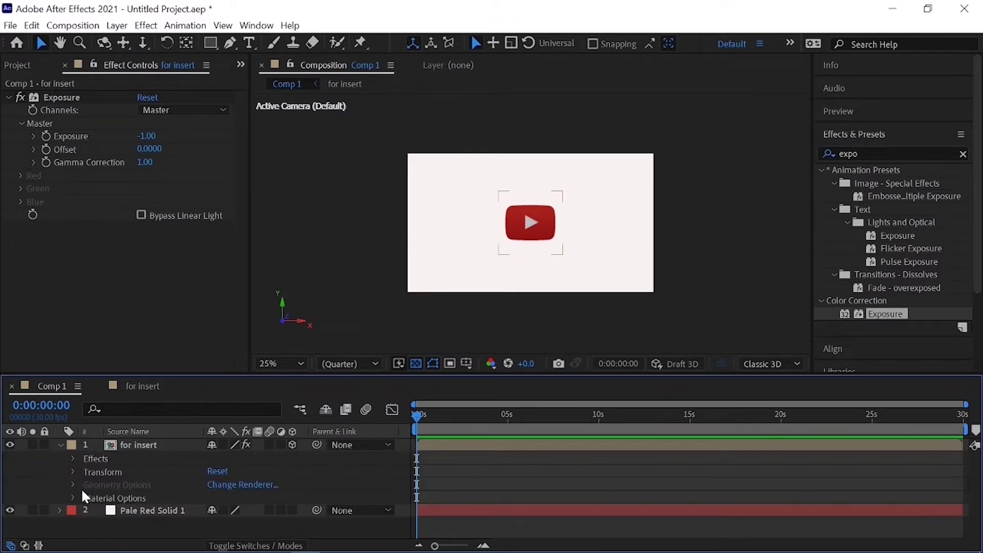
pyautogui.click(73, 457)
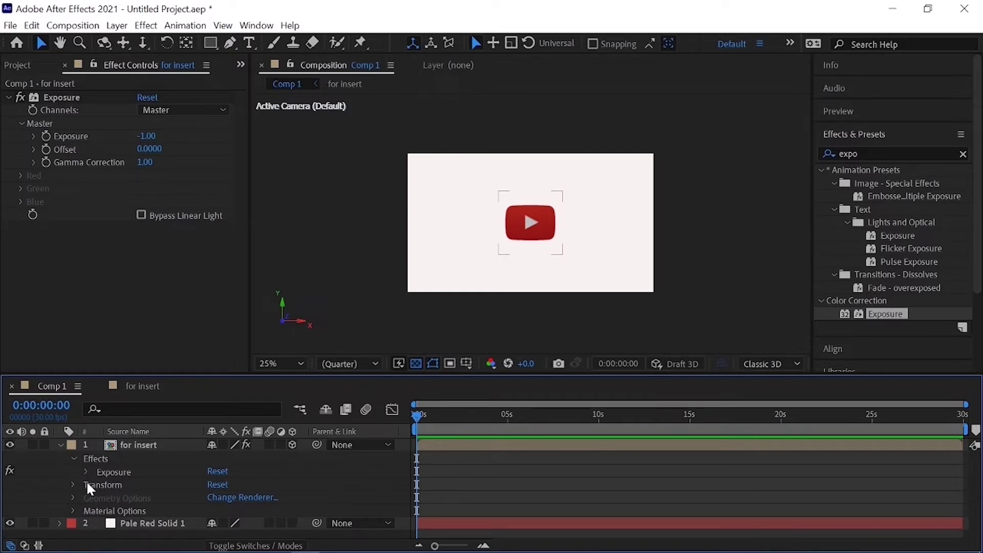
pyautogui.click(60, 445)
pyautogui.click(60, 444)
pyautogui.click(61, 444)
pyautogui.click(60, 445)
pyautogui.click(72, 485)
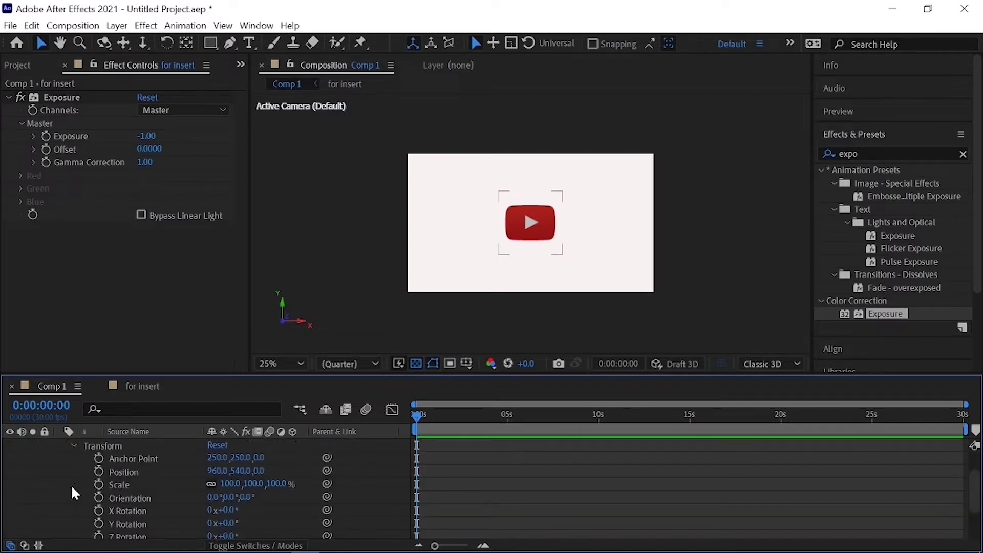
pyautogui.click(98, 471)
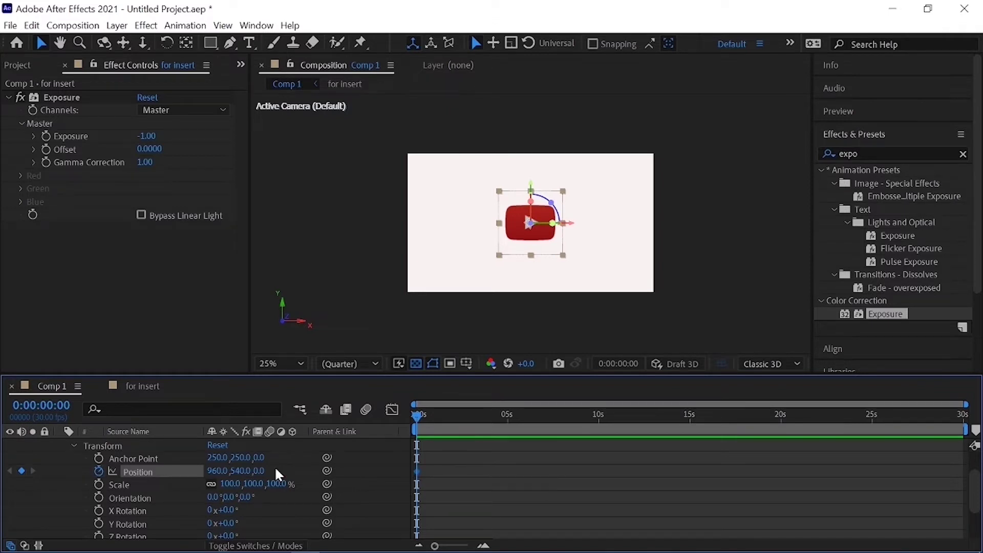
pyautogui.click(100, 471)
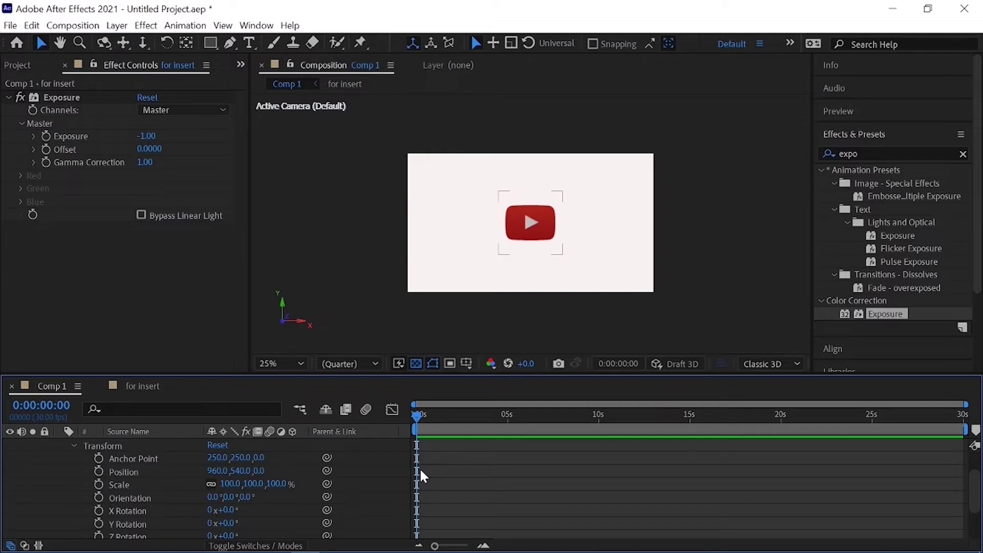
# Enter the Position expression [position[0], position[1], index] on the logo layer
pyautogui.hotkey('alt', 'shift', '=')
pyautogui.write('[po')
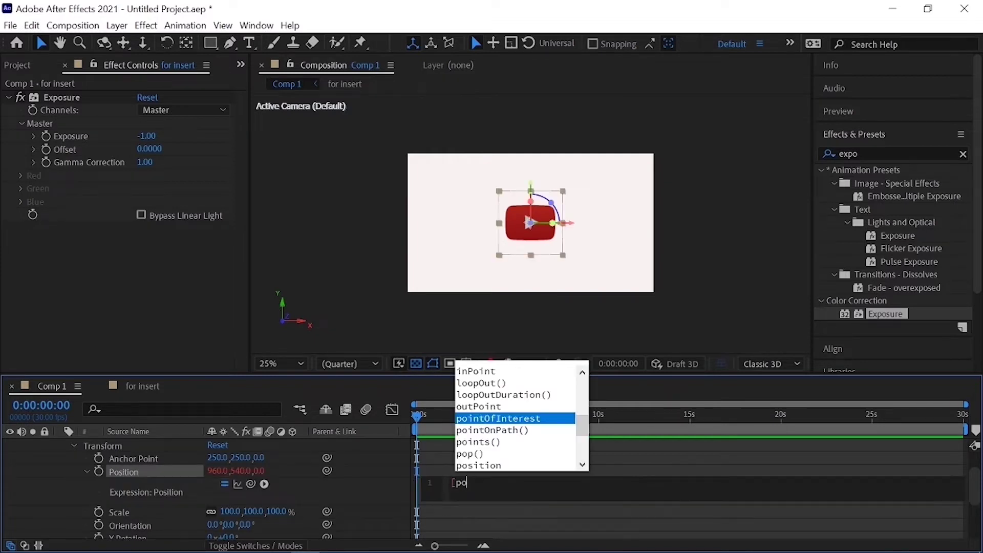
pyautogui.click(472, 465)
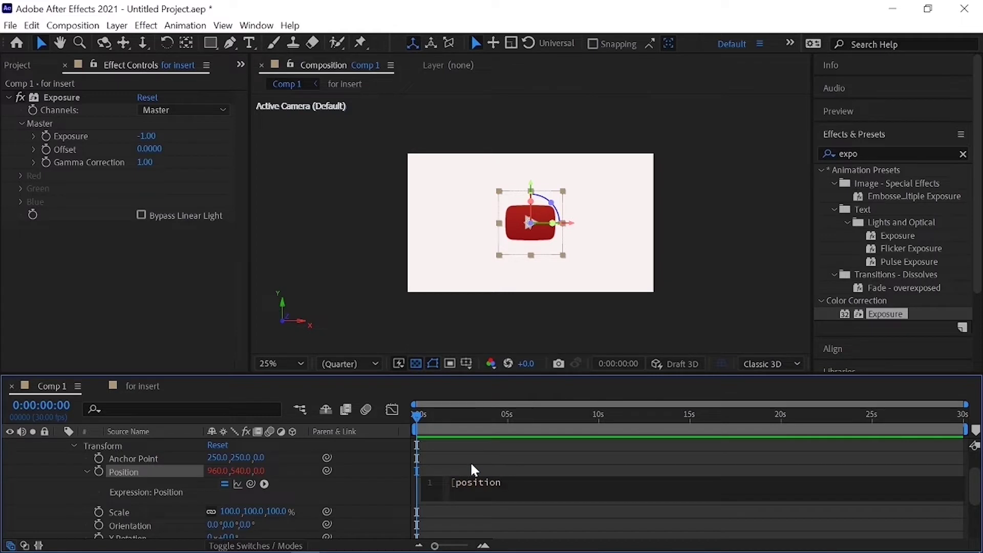
pyautogui.write('[0], position')
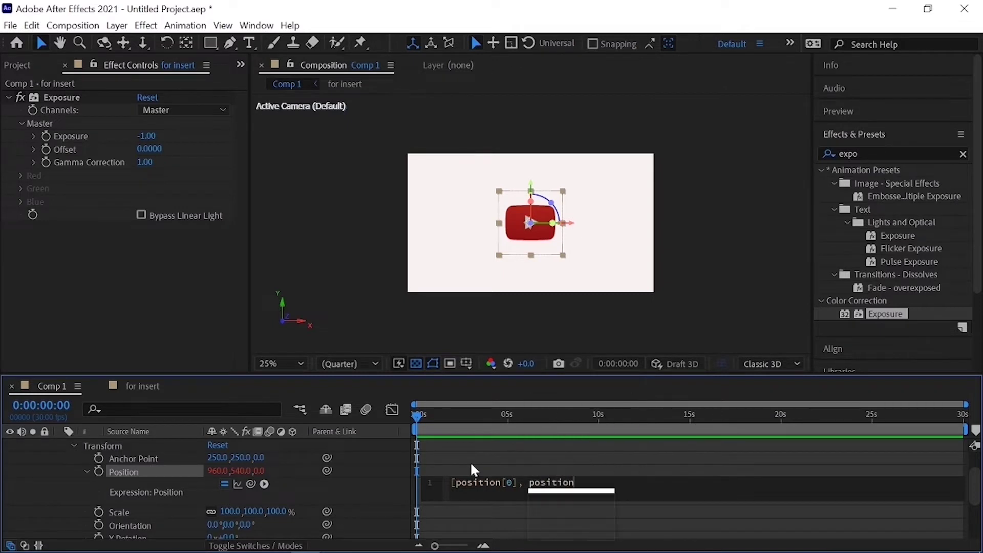
pyautogui.write('[1')
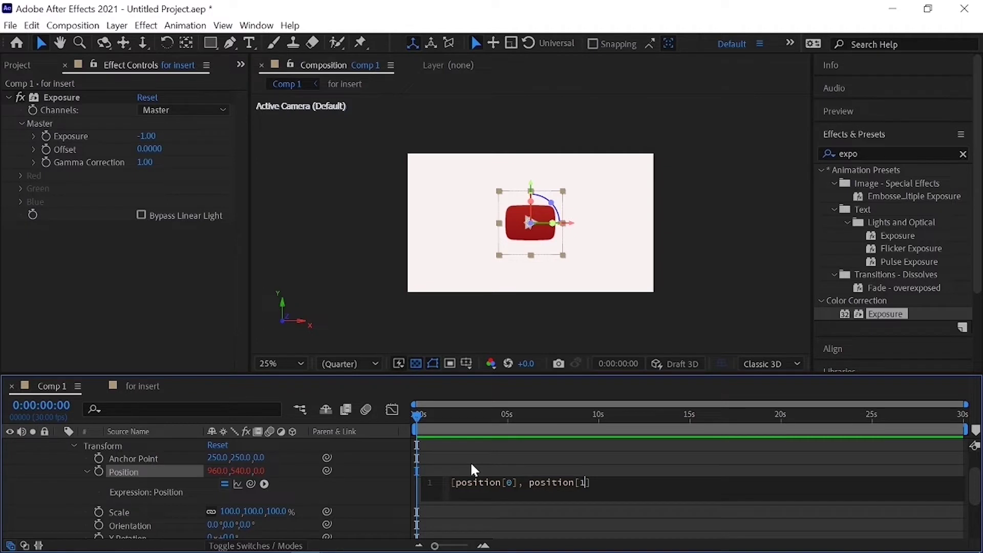
pyautogui.write('], index')
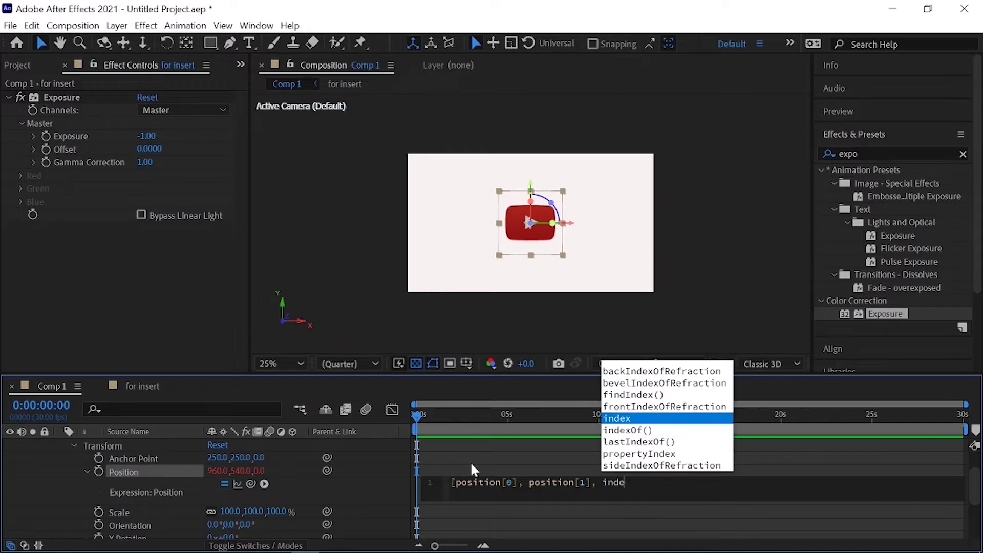
pyautogui.click(417, 131)
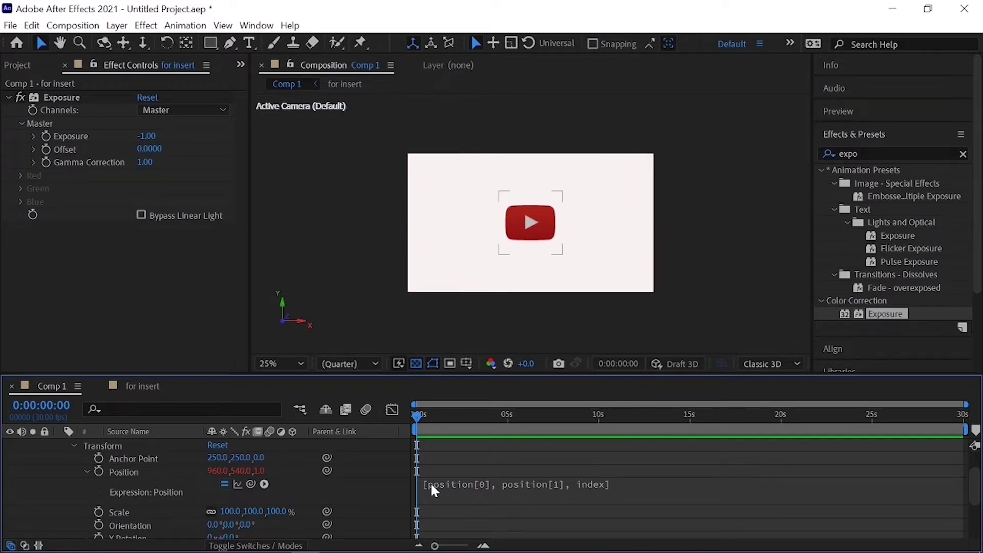
# Duplicate the collapsed 'for insert' layer repeatedly and delete Exposure from the top copy
pyautogui.click(74, 447)
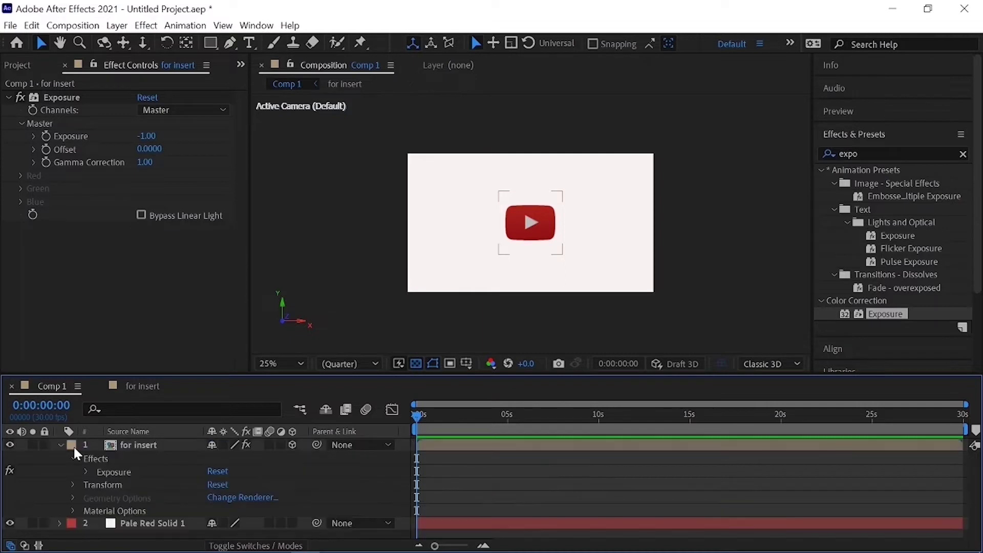
pyautogui.click(60, 443)
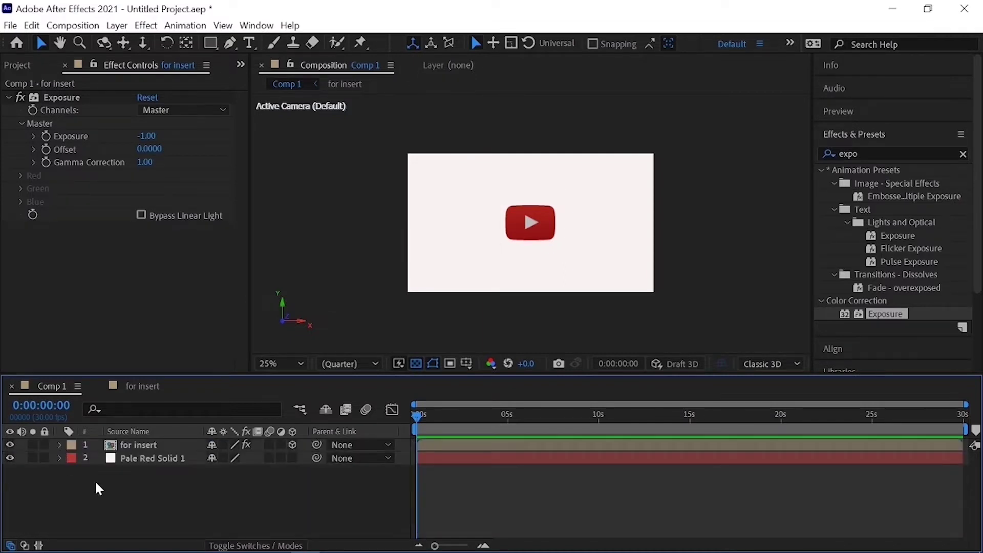
pyautogui.click(127, 445)
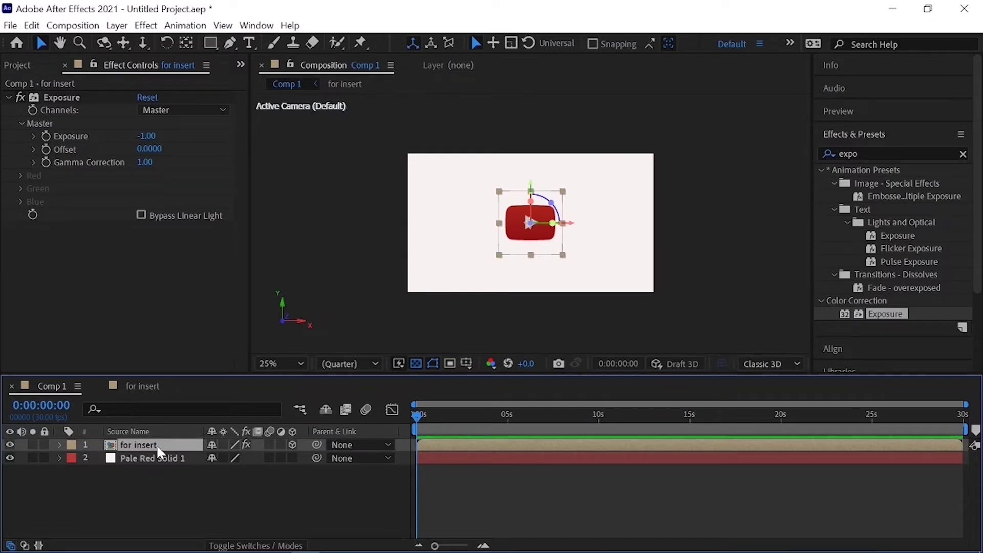
pyautogui.hotkey('ctrl', 'd')
pyautogui.hotkey('ctrl', 'd')
pyautogui.hotkey('ctrl', 'd')
pyautogui.hotkey('ctrl', 'd')
pyautogui.hotkey('ctrl', 'd')
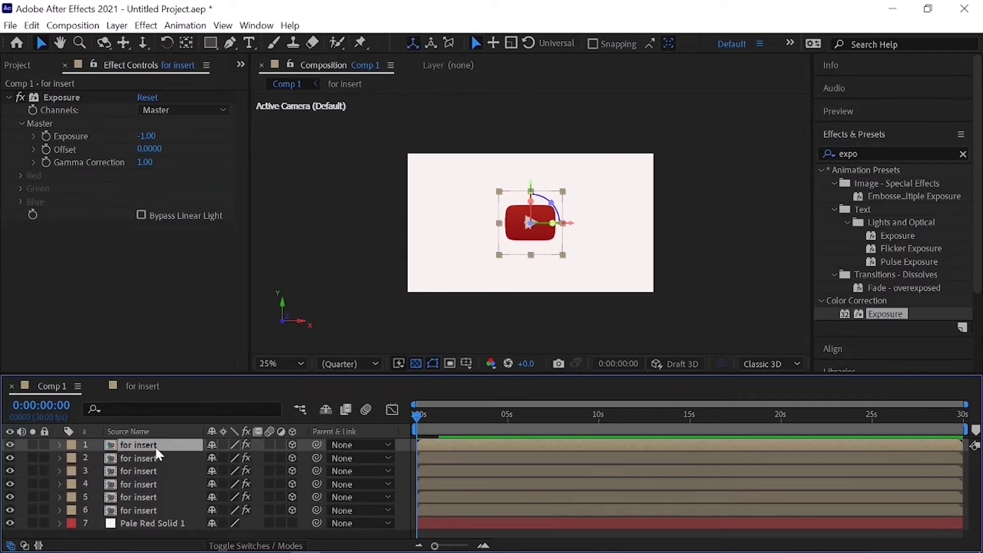
pyautogui.hotkey('ctrl', 'd')
pyautogui.hotkey('ctrl', 'd')
pyautogui.hotkey('ctrl', 'd')
pyautogui.click(115, 98)
pyautogui.press('Delete')
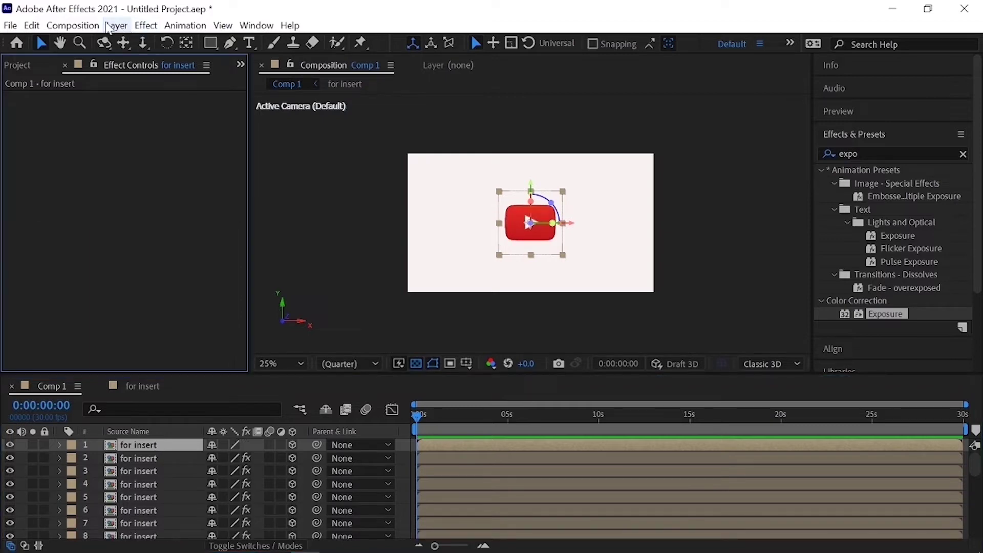
# Add a Two-Node Camera 1 with the 50mm preset above the logo stack
pyautogui.click(72, 25)
pyautogui.moveTo(117, 26)
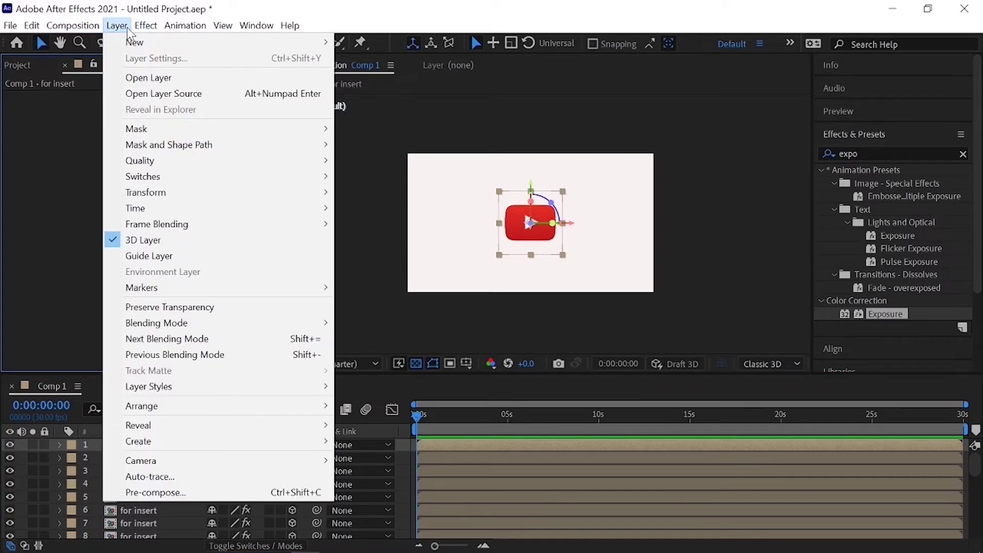
pyautogui.moveTo(149, 27)
pyautogui.moveTo(235, 48)
pyautogui.click(416, 91)
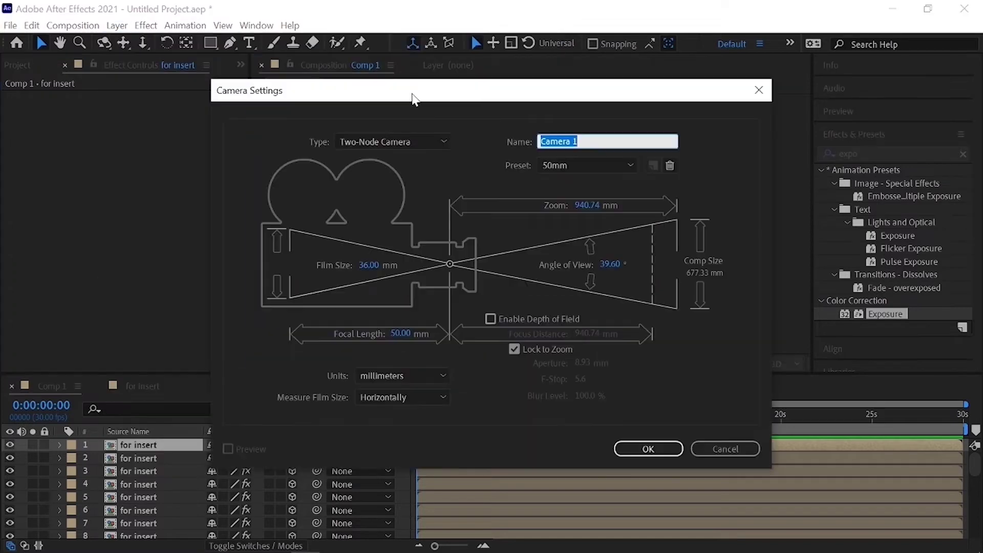
pyautogui.click(648, 449)
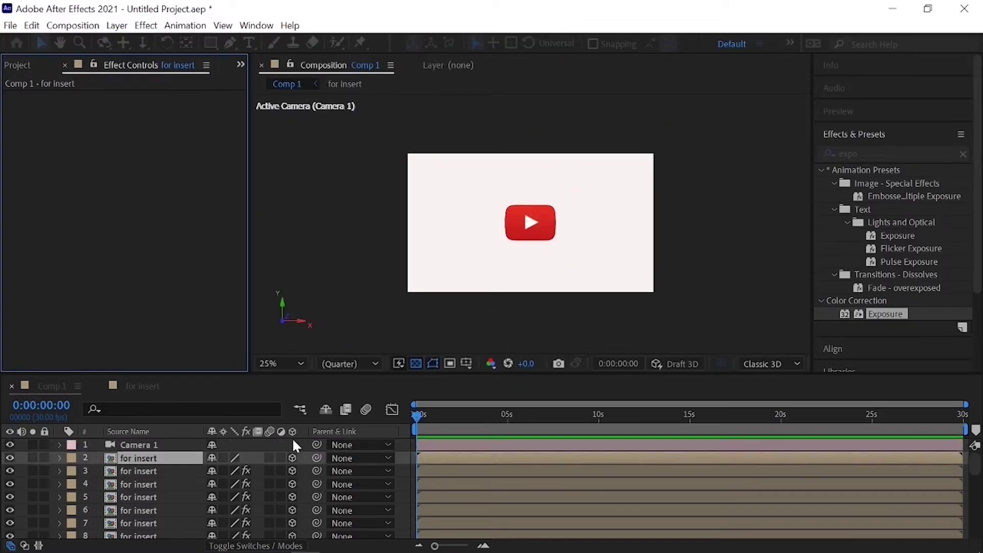
pyautogui.press('c')
pyautogui.scroll(-5, 169, 486)
pyautogui.click(158, 518)
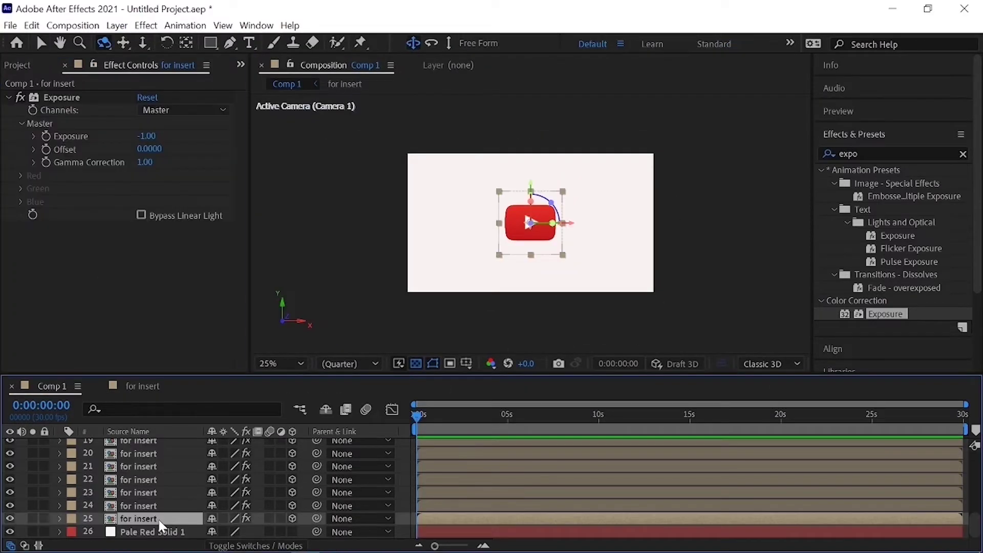
# Apply Drop Shadow to the bottom 'for insert' copy (layer 25) and set Softness to 60
pyautogui.click(963, 154)
pyautogui.click(899, 153)
pyautogui.write('drop')
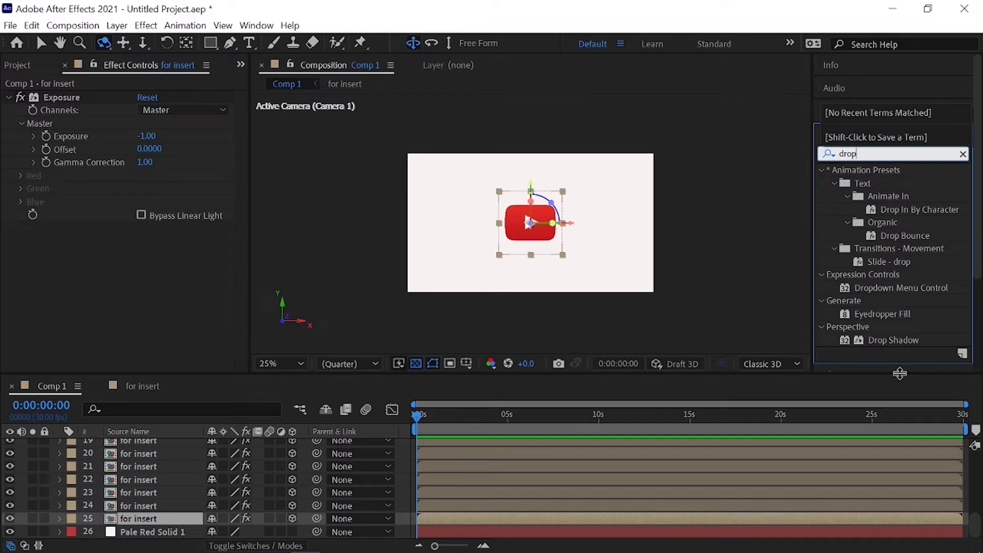
pyautogui.moveTo(884, 341); pyautogui.dragTo(159, 514)
pyautogui.click(162, 517)
pyautogui.press('v')
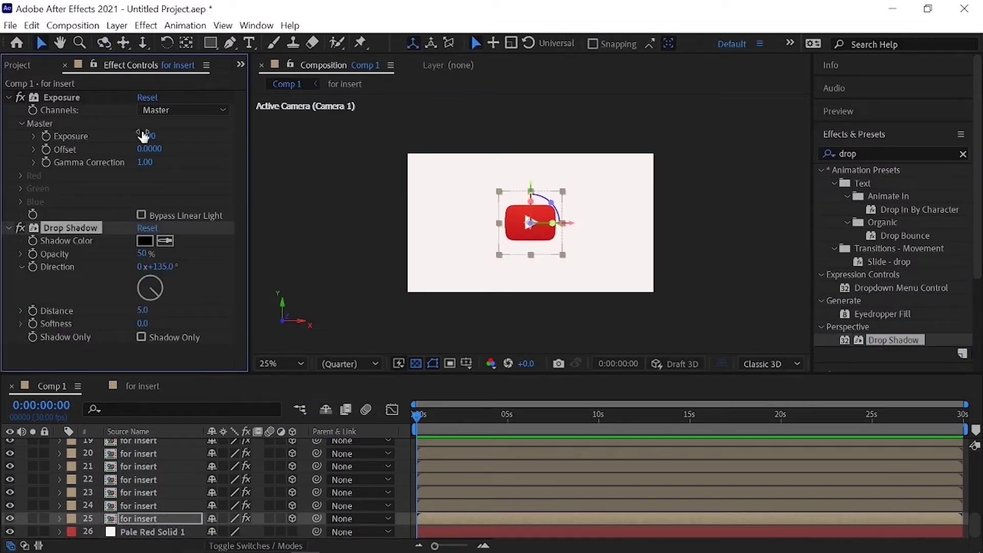
pyautogui.click(143, 323)
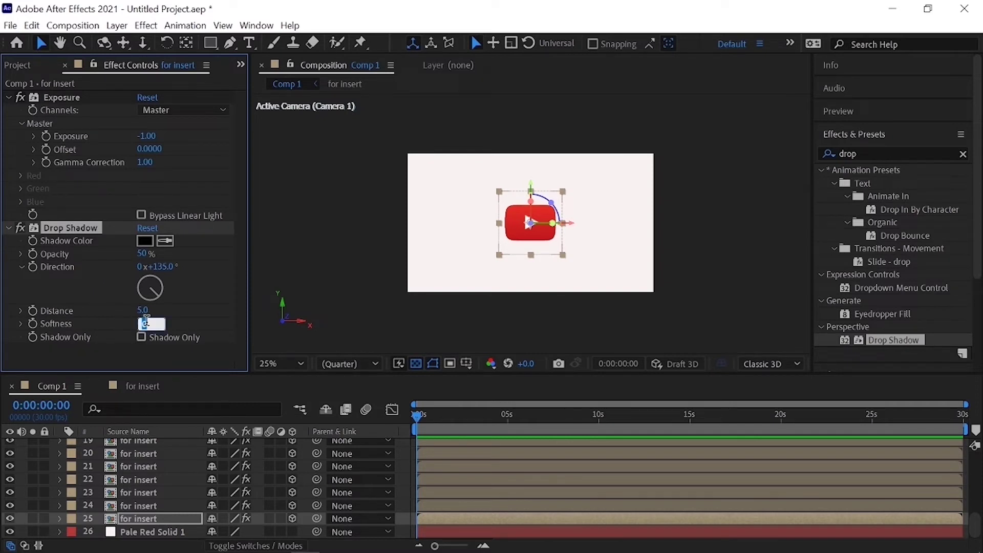
pyautogui.write('60')
pyautogui.press('Return')
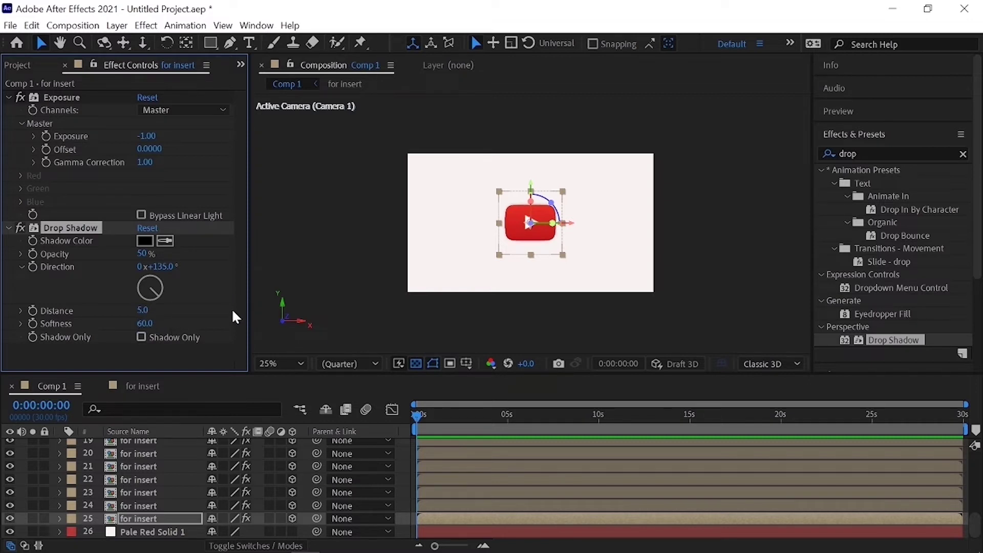
pyautogui.click(172, 453)
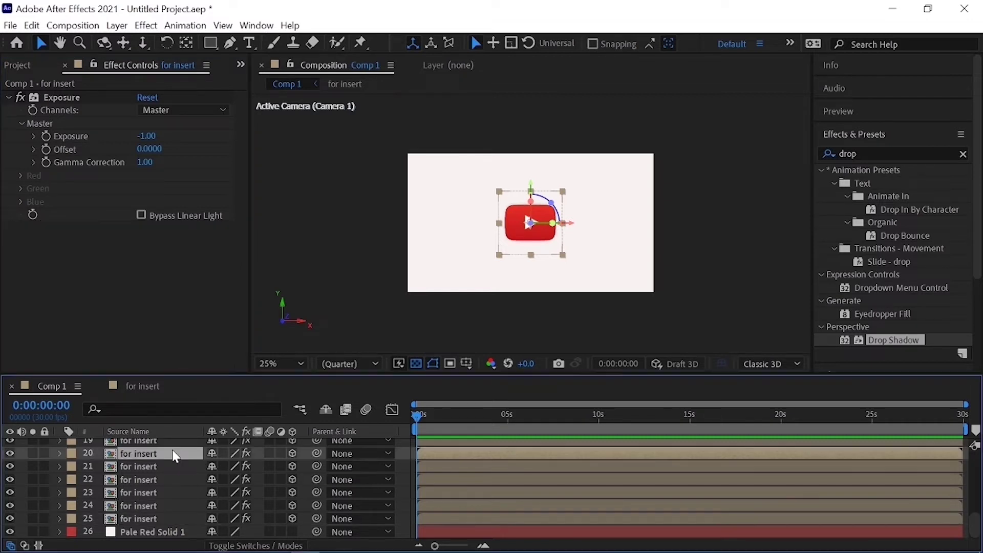
# Apply a Gradient Ramp effect to Pale Red Solid 1
pyautogui.click(113, 533)
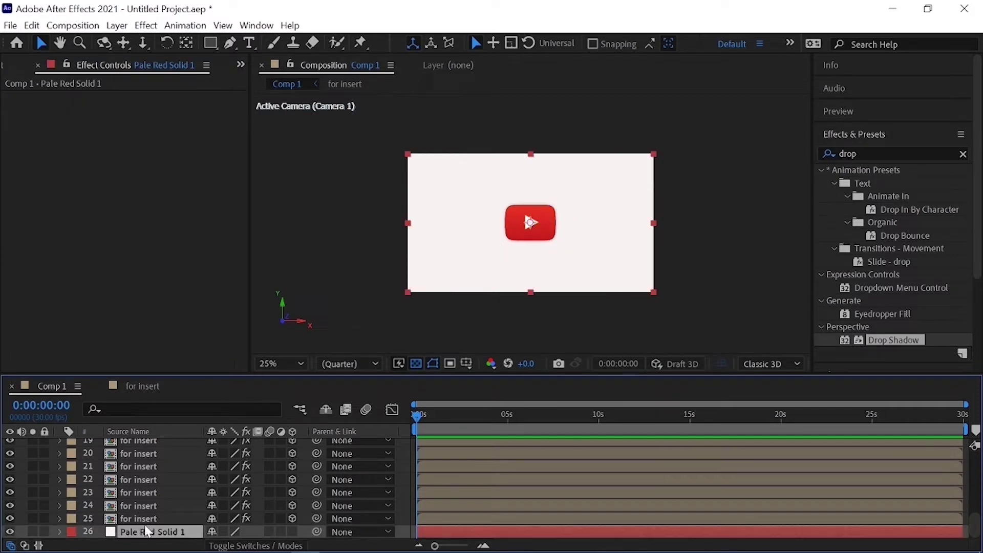
pyautogui.click(894, 153)
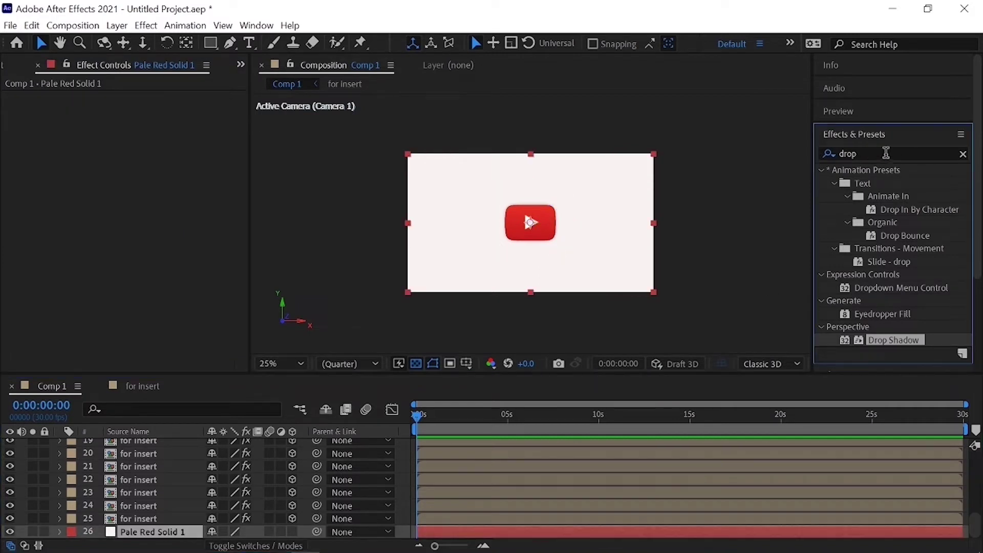
pyautogui.click(964, 154)
pyautogui.click(913, 154)
pyautogui.write('gr')
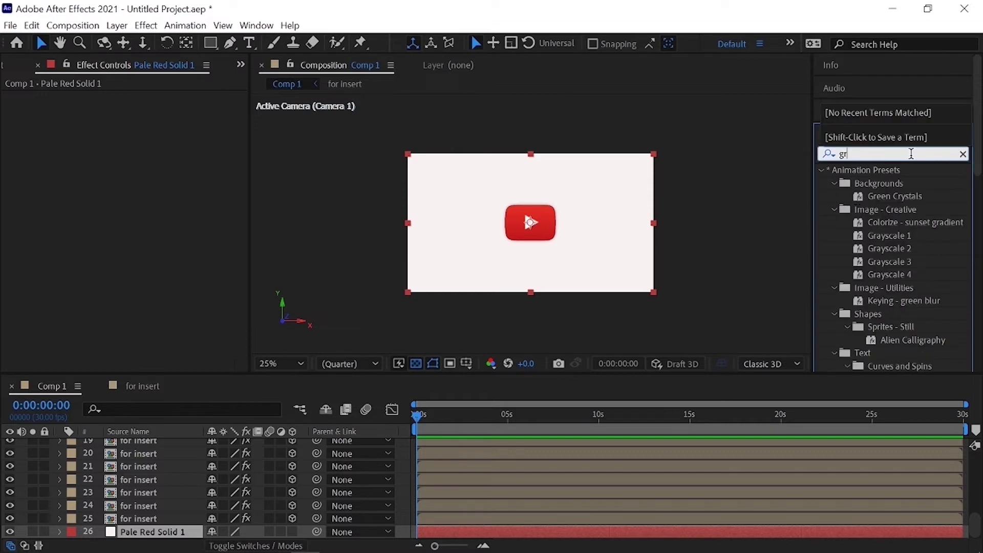
pyautogui.write('adiet')
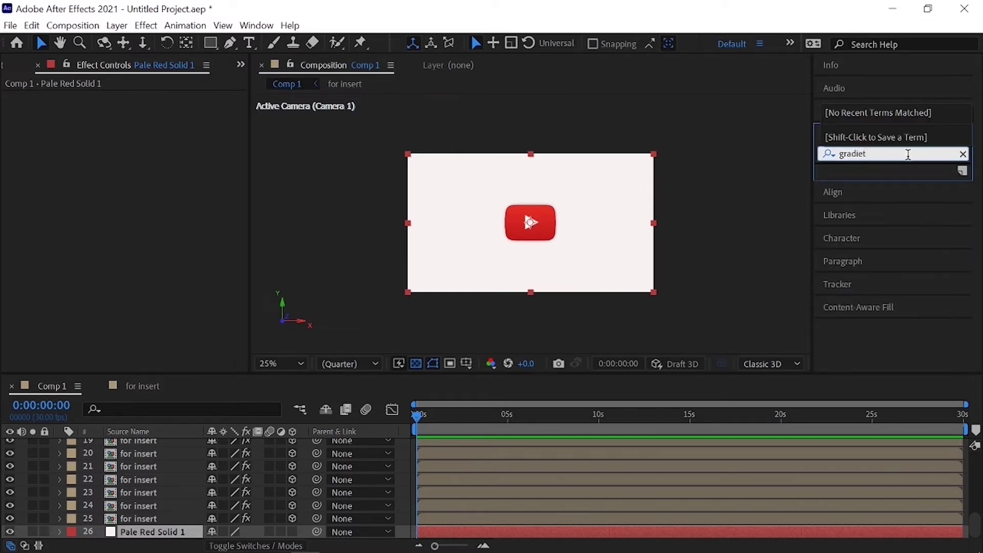
pyautogui.press('BackSpace')
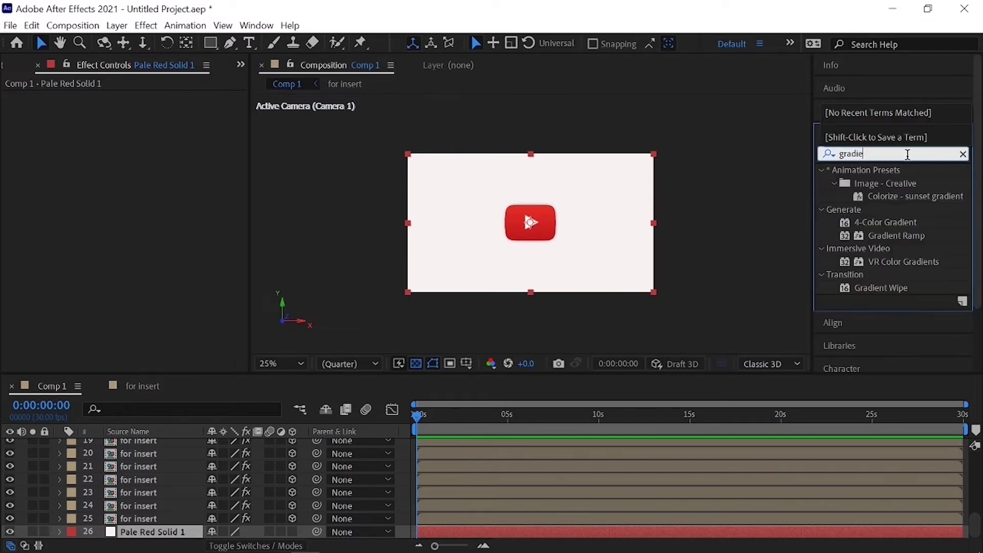
pyautogui.moveTo(900, 236); pyautogui.dragTo(121, 531)
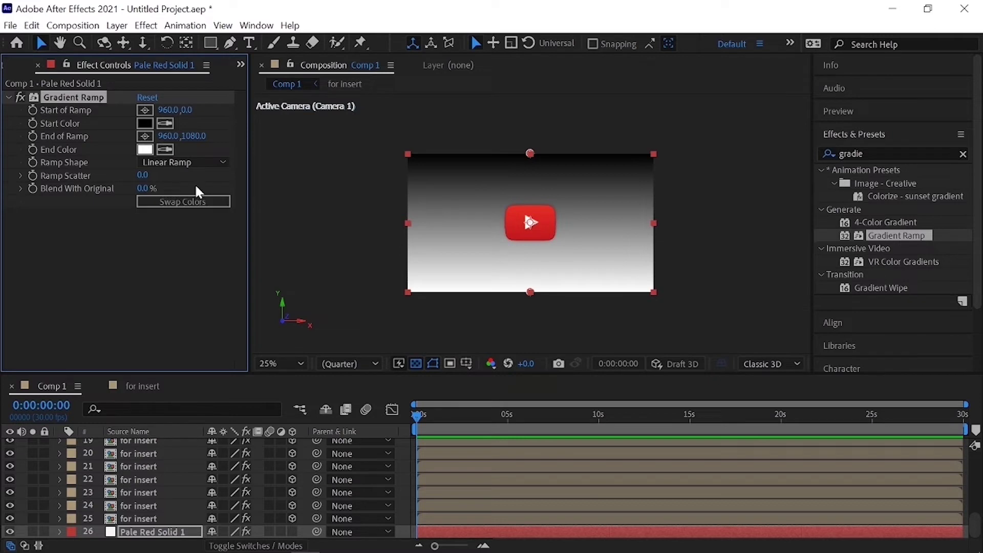
# Make the ramp radial, white centre to light grey edges, and enlarge the solid past the frame
pyautogui.click(199, 201)
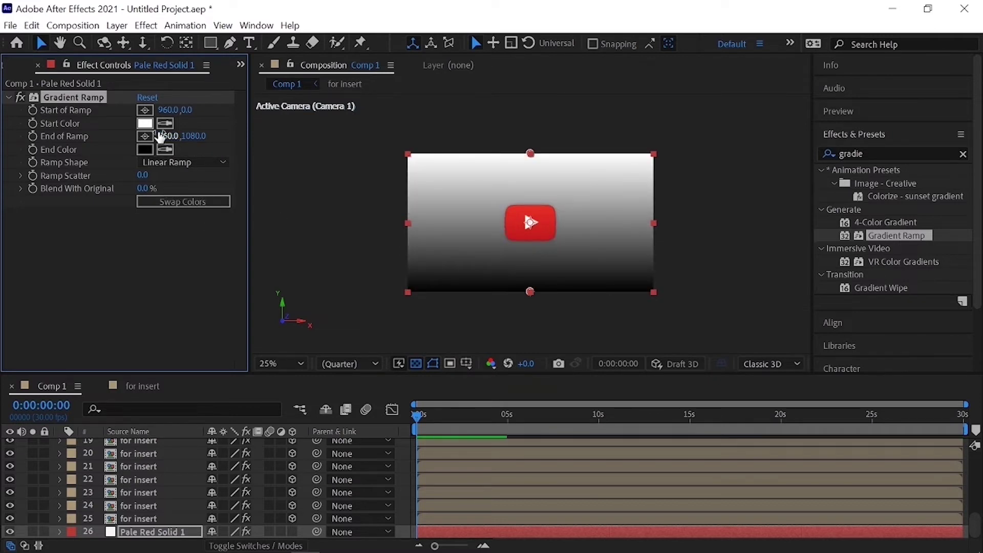
pyautogui.click(220, 163)
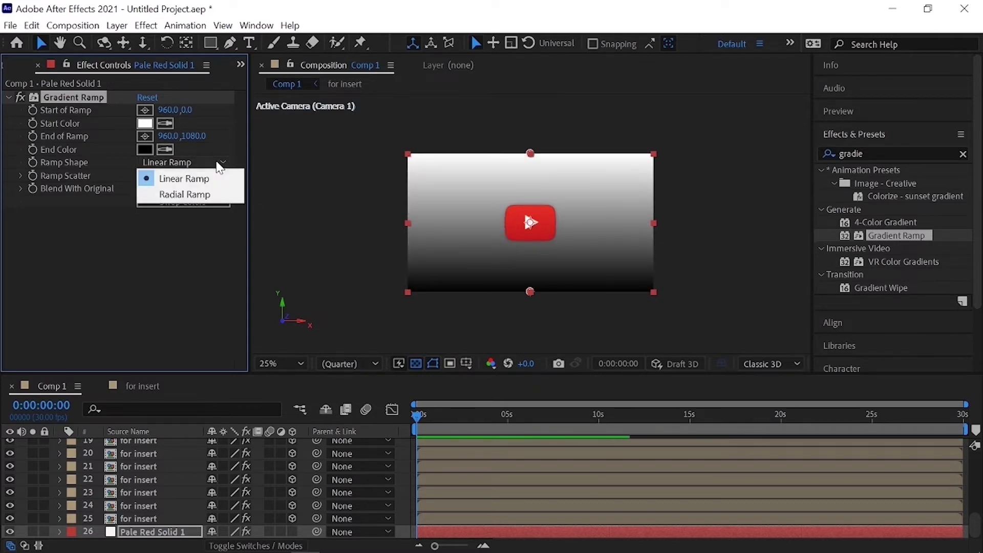
pyautogui.click(201, 194)
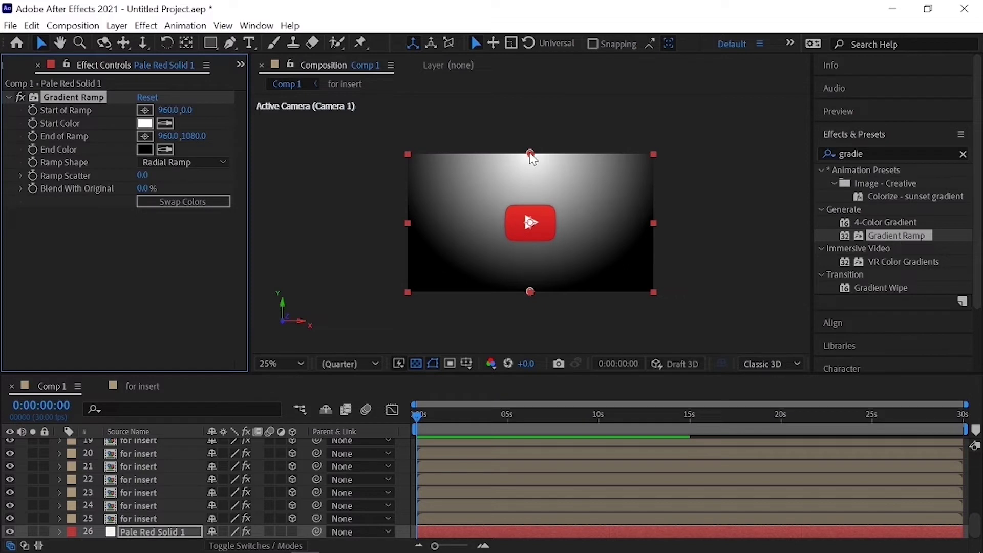
pyautogui.moveTo(531, 153); pyautogui.dragTo(531, 224)
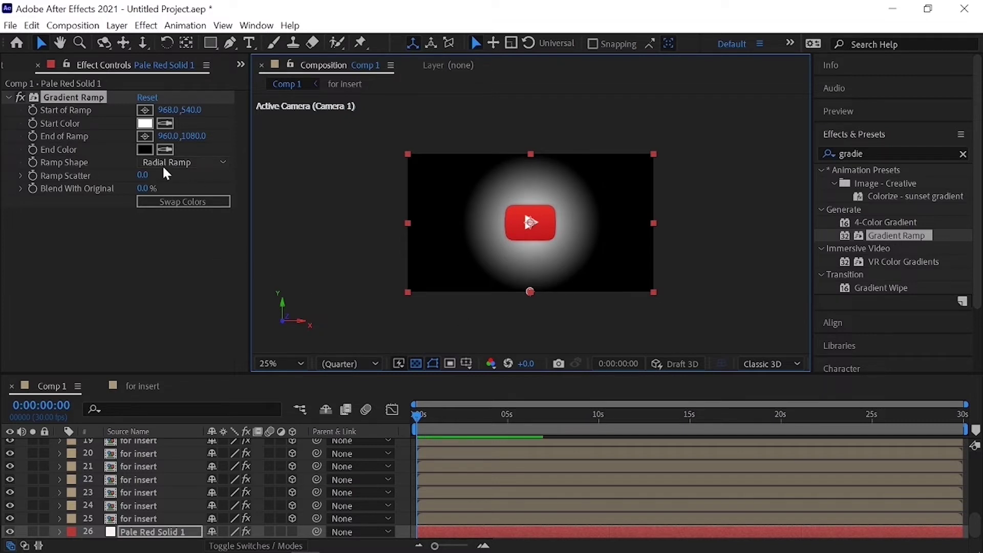
pyautogui.click(144, 149)
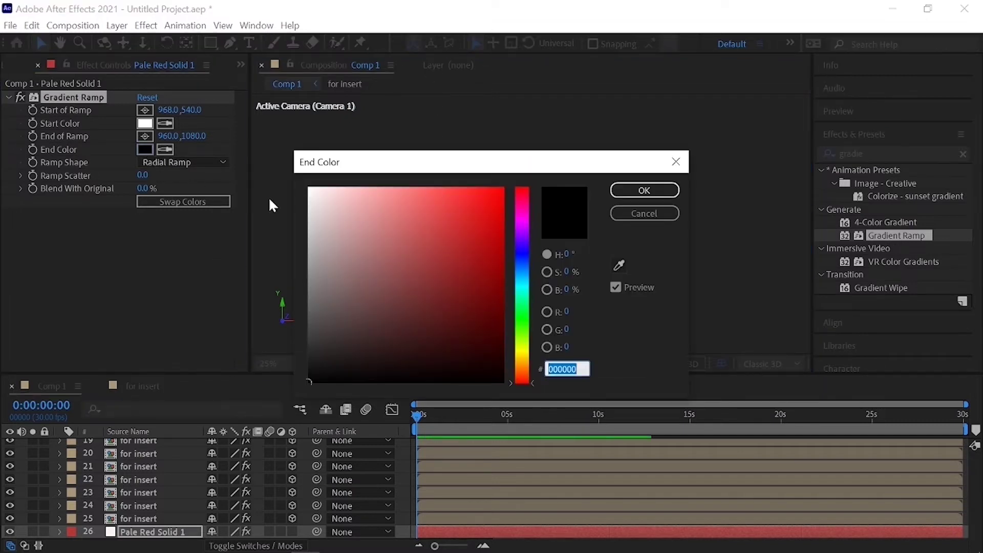
pyautogui.click(310, 268)
pyautogui.click(660, 186)
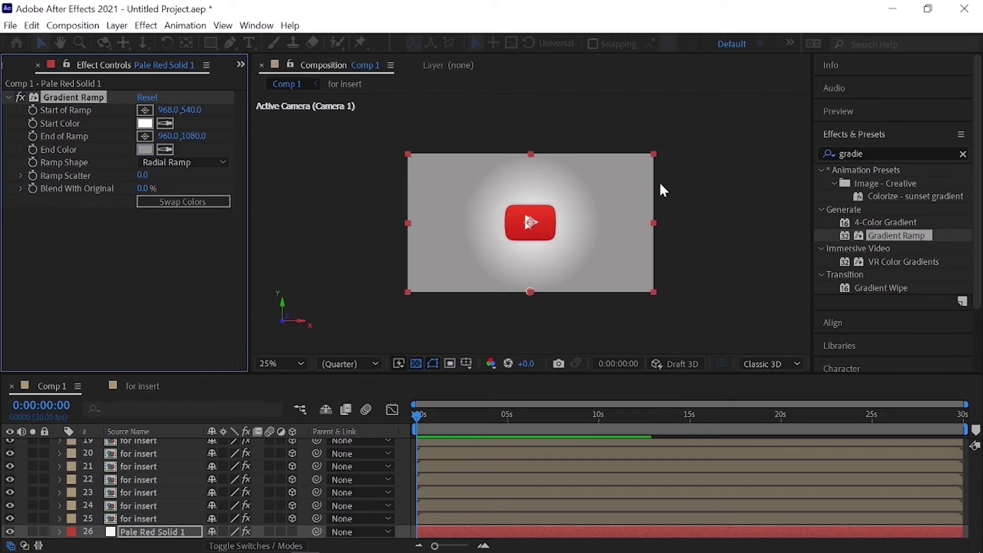
pyautogui.click(654, 289)
pyautogui.moveTo(654, 290); pyautogui.dragTo(763, 349)
# Keyframe Camera 1's Position at 960, 540, -2666.7 and shift that keyframe to about 4 s
pyautogui.press('c')
pyautogui.scroll(6, 126, 473)
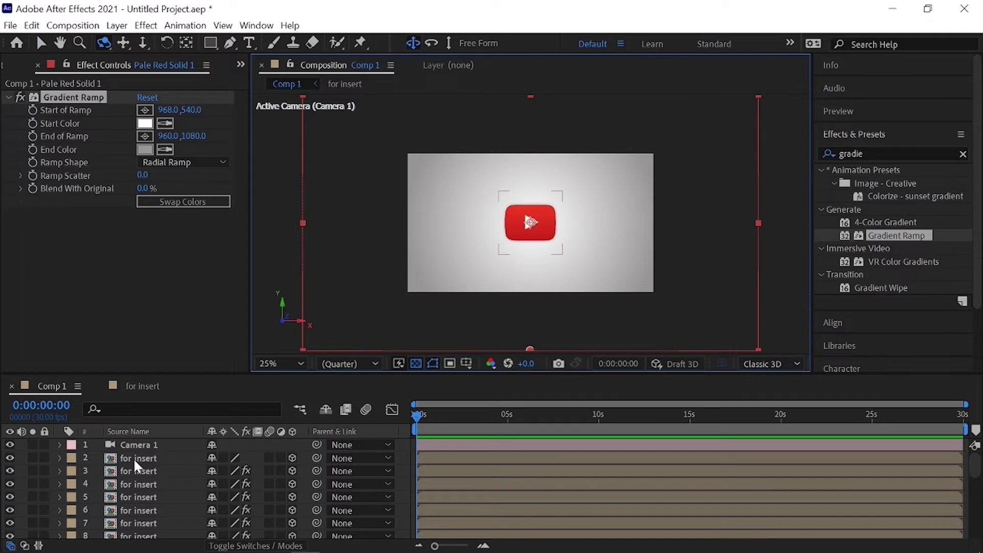
pyautogui.click(134, 444)
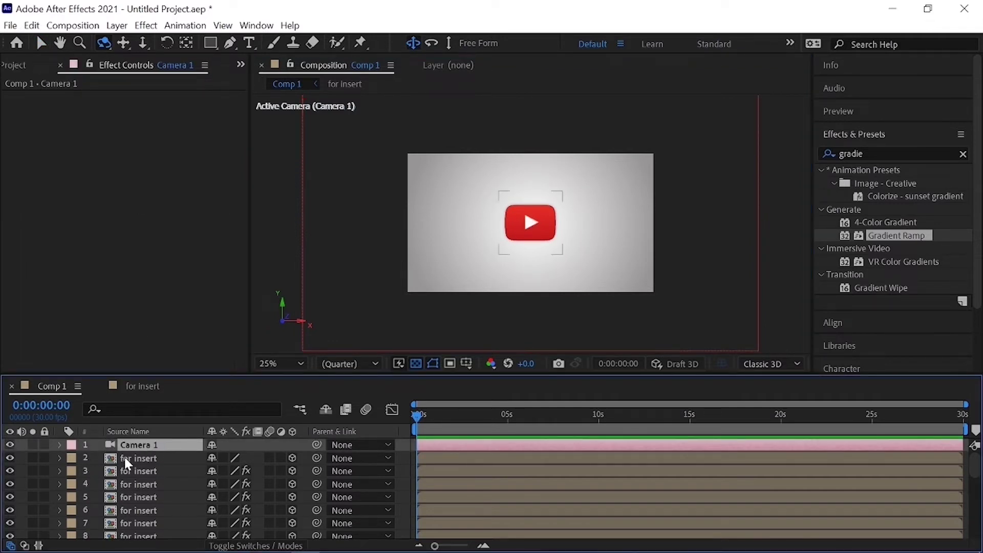
pyautogui.click(58, 443)
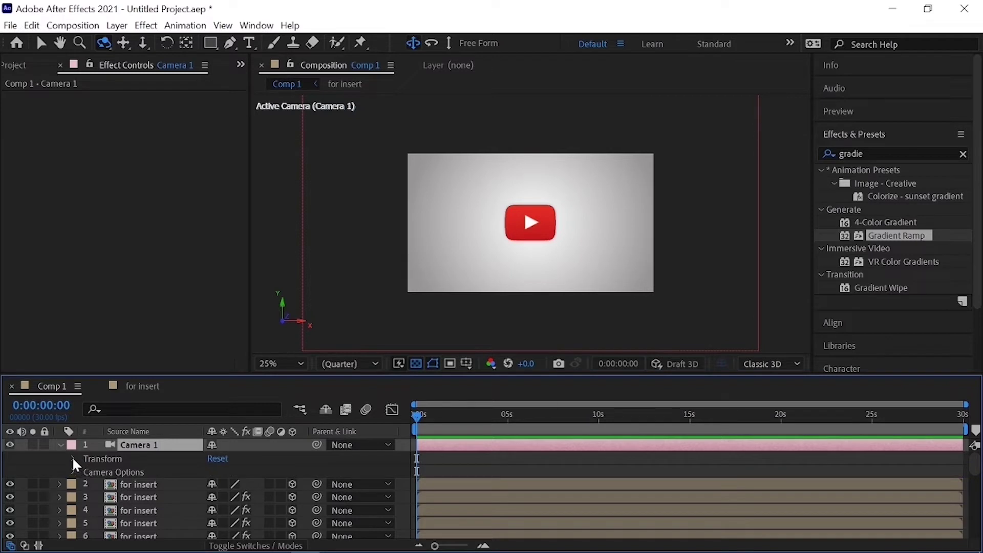
pyautogui.click(73, 458)
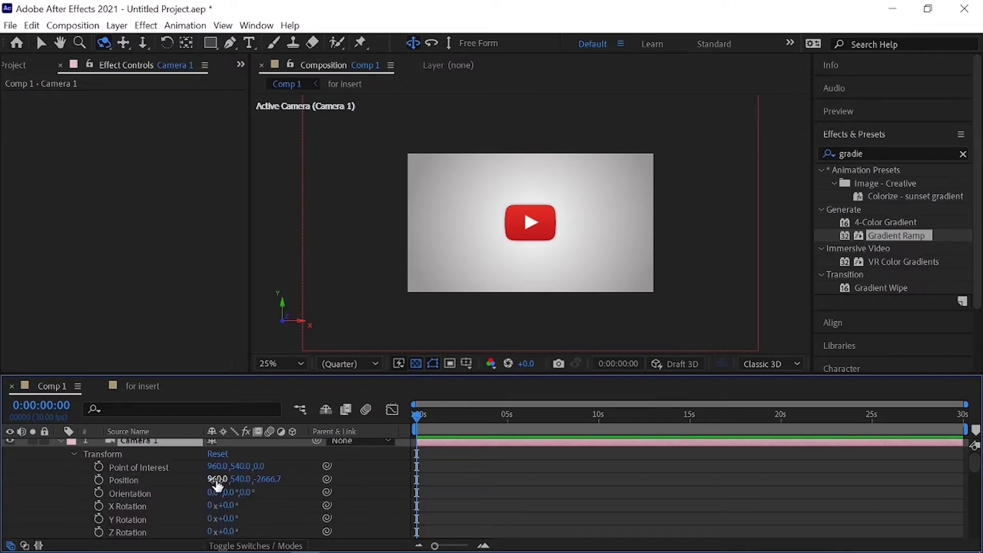
pyautogui.click(162, 481)
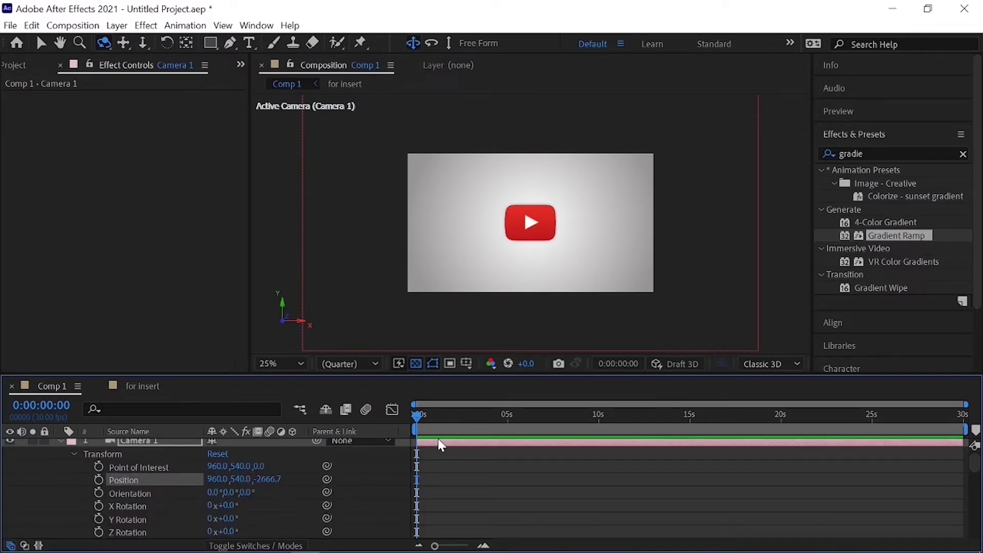
pyautogui.click(98, 479)
pyautogui.moveTo(418, 480); pyautogui.dragTo(483, 479)
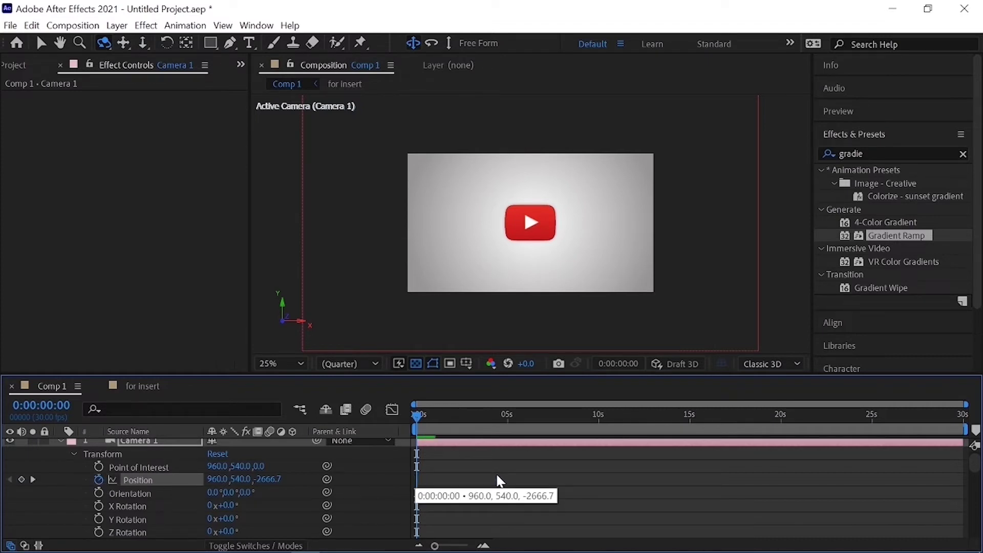
pyautogui.moveTo(500, 481); pyautogui.dragTo(495, 483)
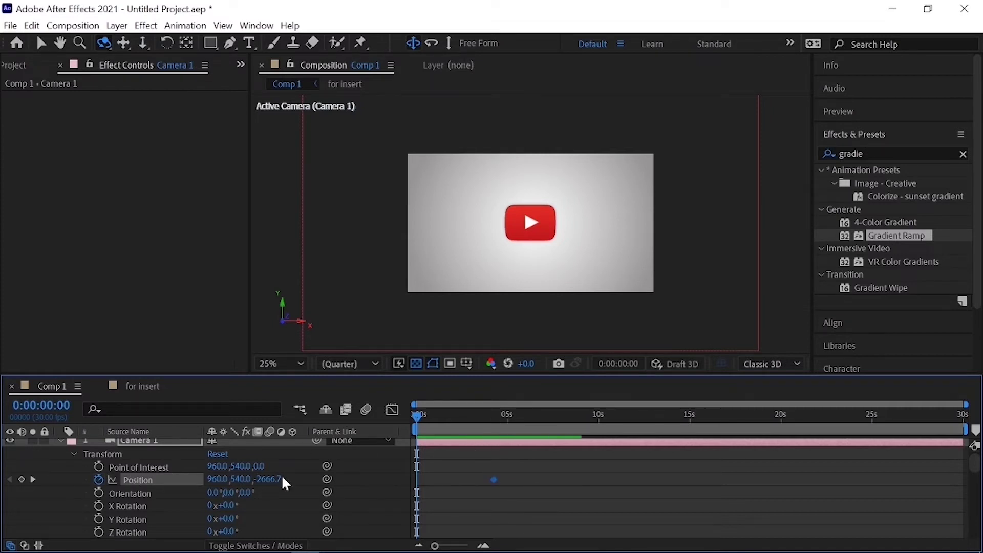
pyautogui.moveTo(418, 415); pyautogui.dragTo(391, 411)
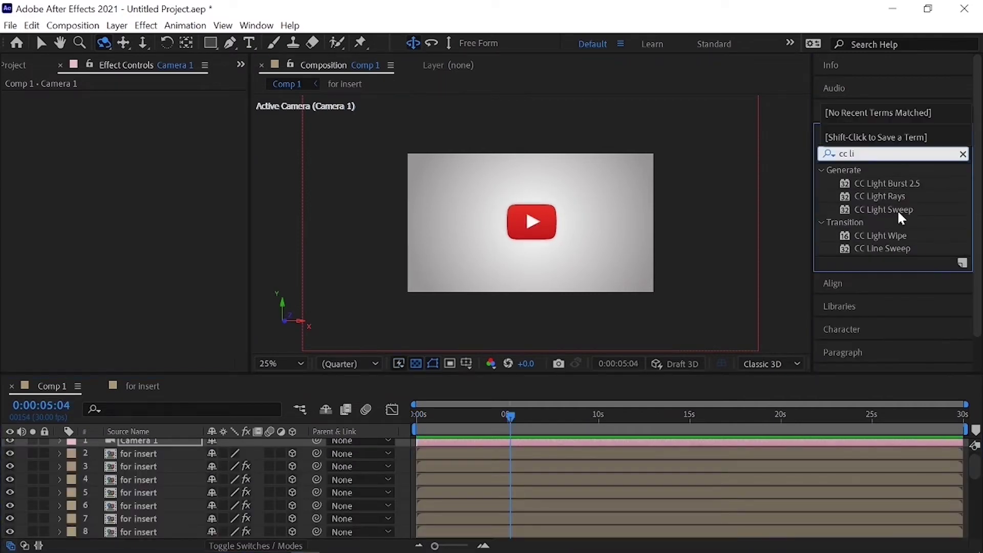
# Apply CC Light Sweep to the top logo layer with Edge Intensity 80
pyautogui.click(897, 210)
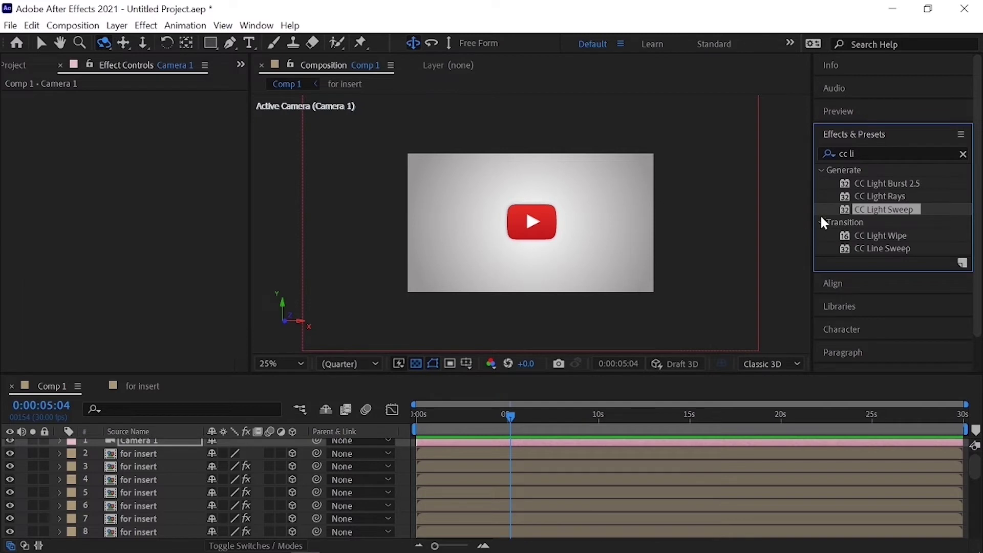
pyautogui.moveTo(882, 210); pyautogui.dragTo(123, 451)
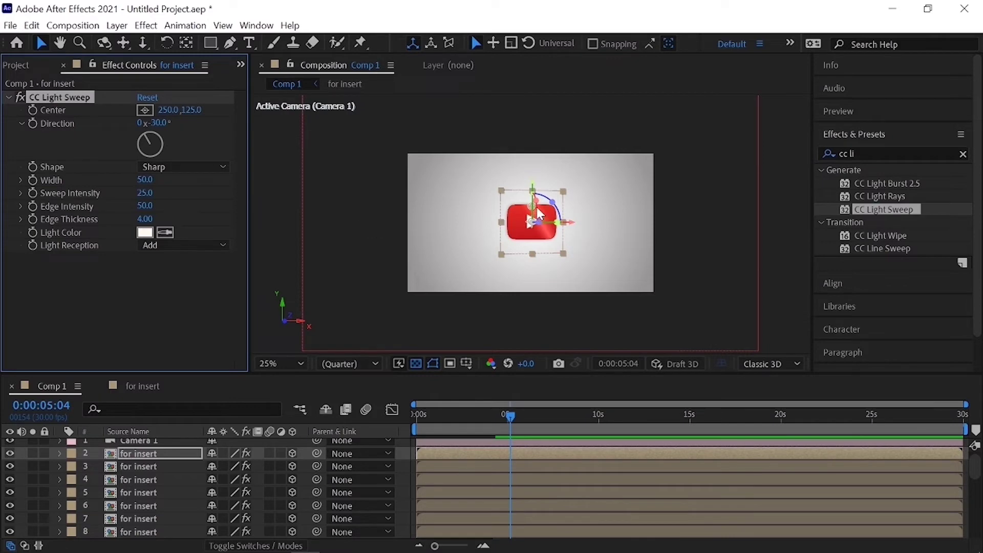
pyautogui.moveTo(531, 212); pyautogui.dragTo(521, 209)
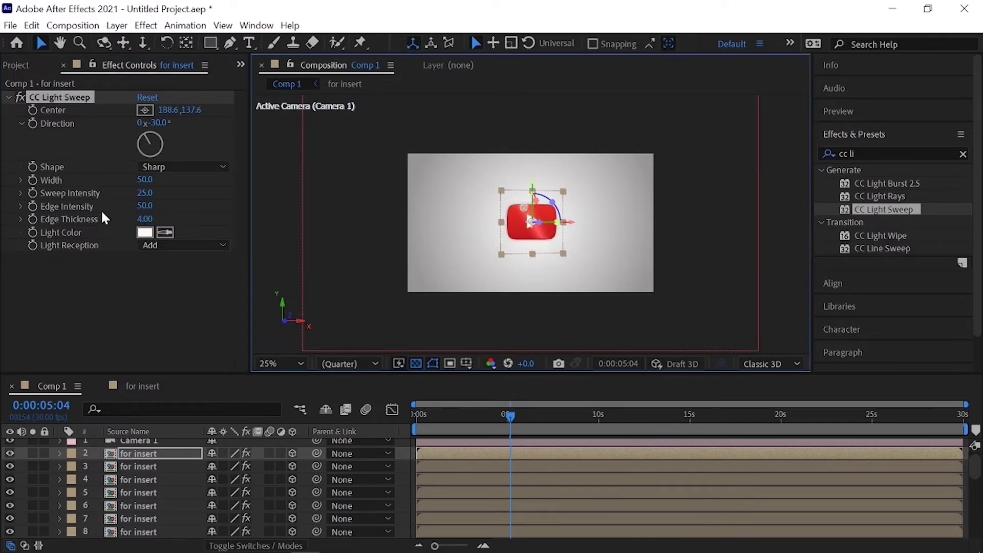
pyautogui.click(145, 206)
pyautogui.write('80')
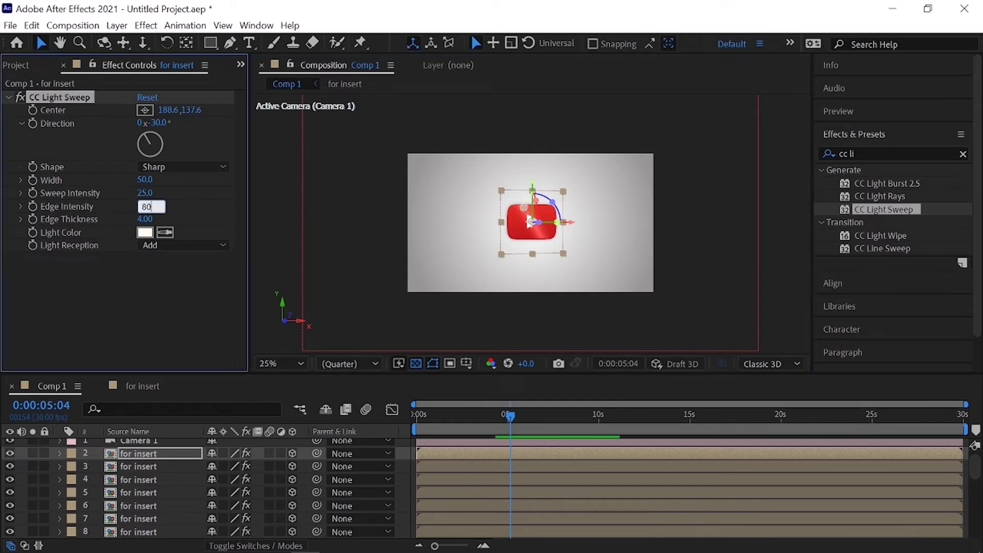
# Animate the sweep Center from -25.0, 260.4 to 423.9, -158.6 and preview it
pyautogui.moveTo(510, 415); pyautogui.dragTo(481, 406)
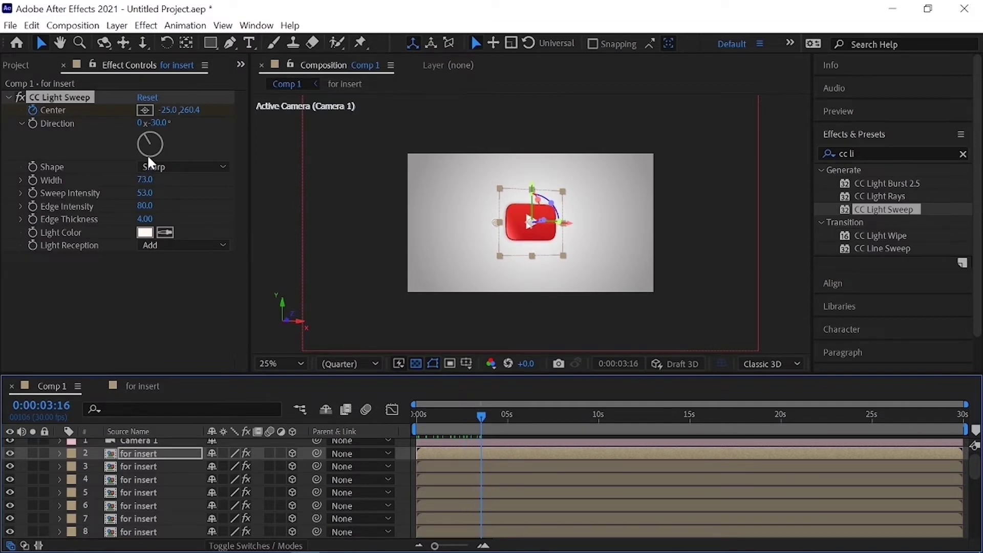
pyautogui.moveTo(495, 223); pyautogui.dragTo(543, 179)
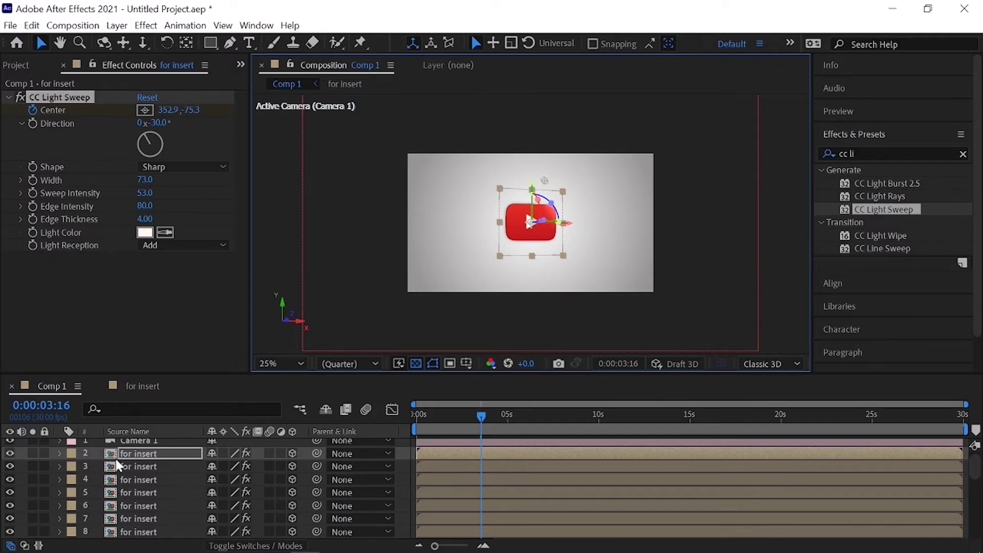
pyautogui.click(60, 453)
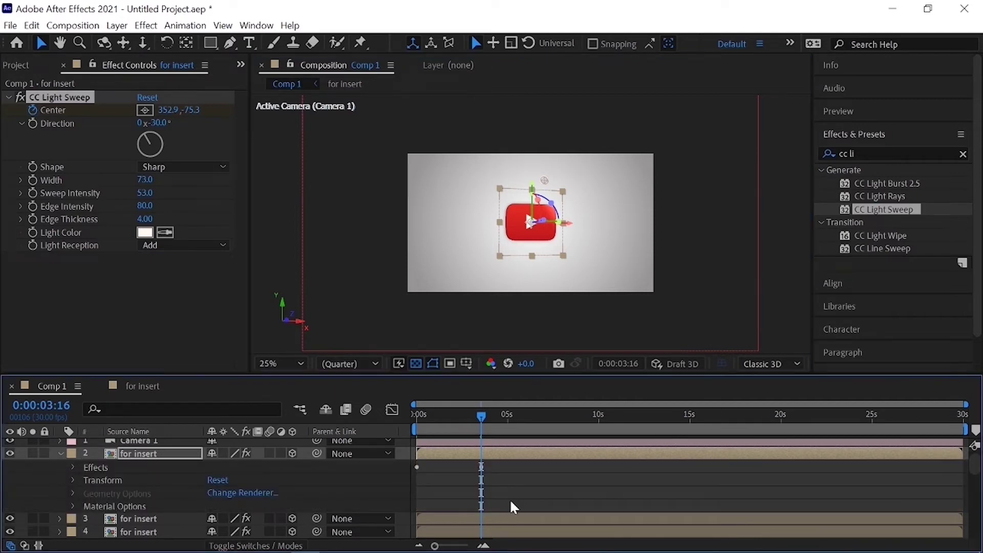
pyautogui.moveTo(520, 463); pyautogui.dragTo(411, 474)
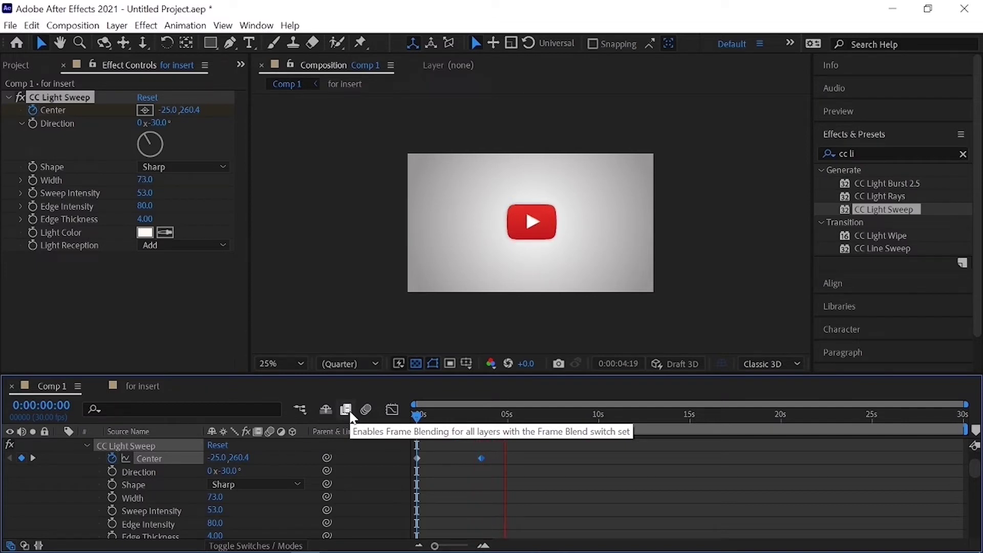
pyautogui.press('space')
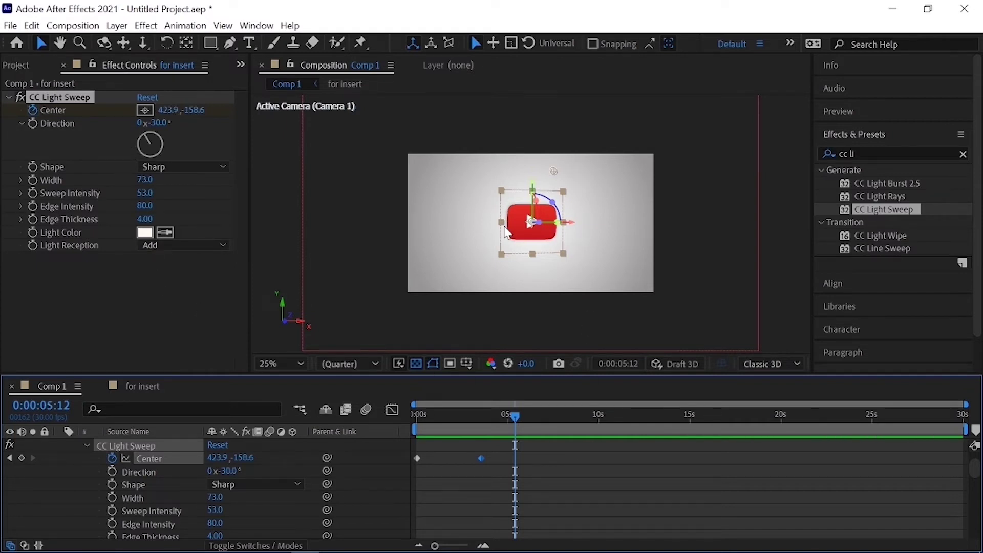
# Add Comp 1 to the Render Queue from the File > Export menu
pyautogui.click(10, 26)
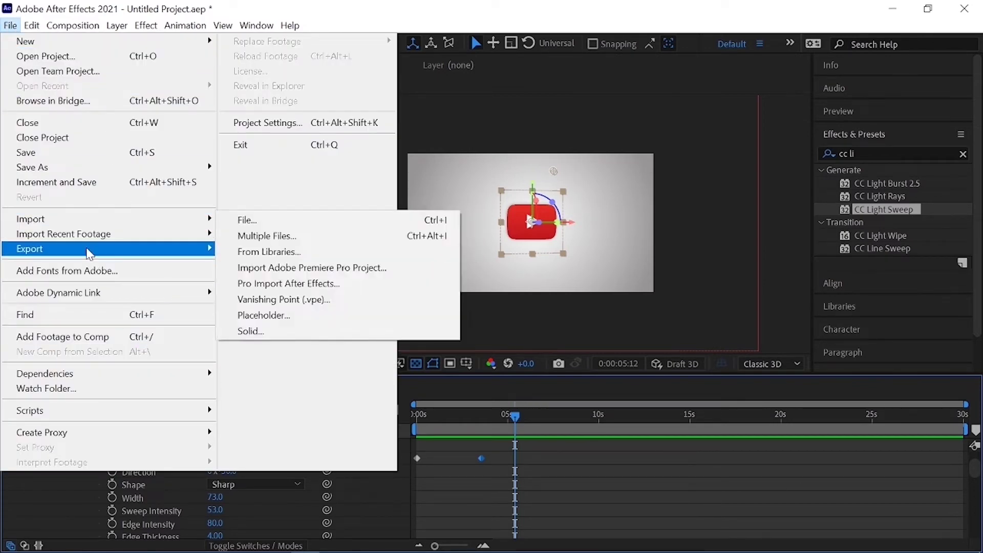
pyautogui.moveTo(88, 253)
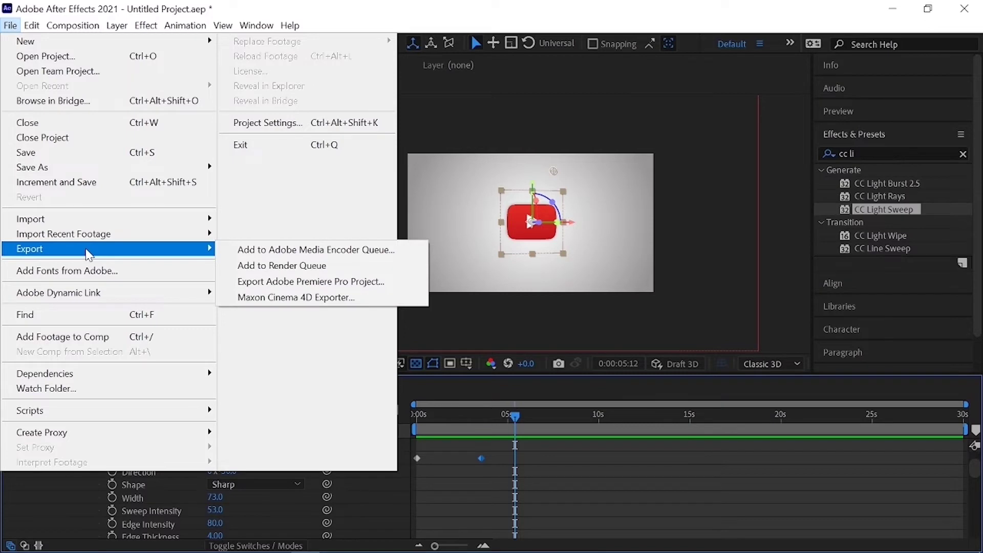
pyautogui.click(283, 265)
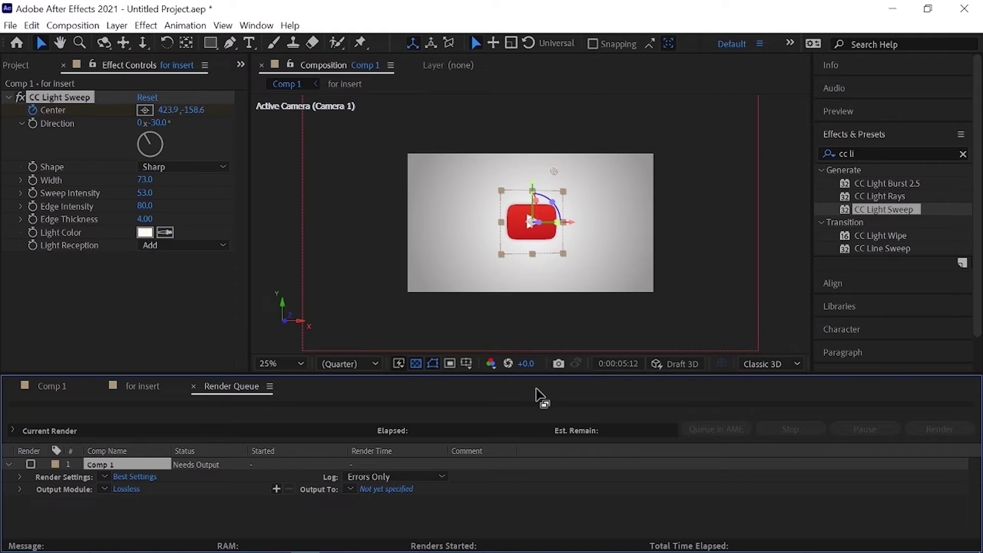
# Keep the render's output module format set to AVI and confirm the settings
pyautogui.click(111, 489)
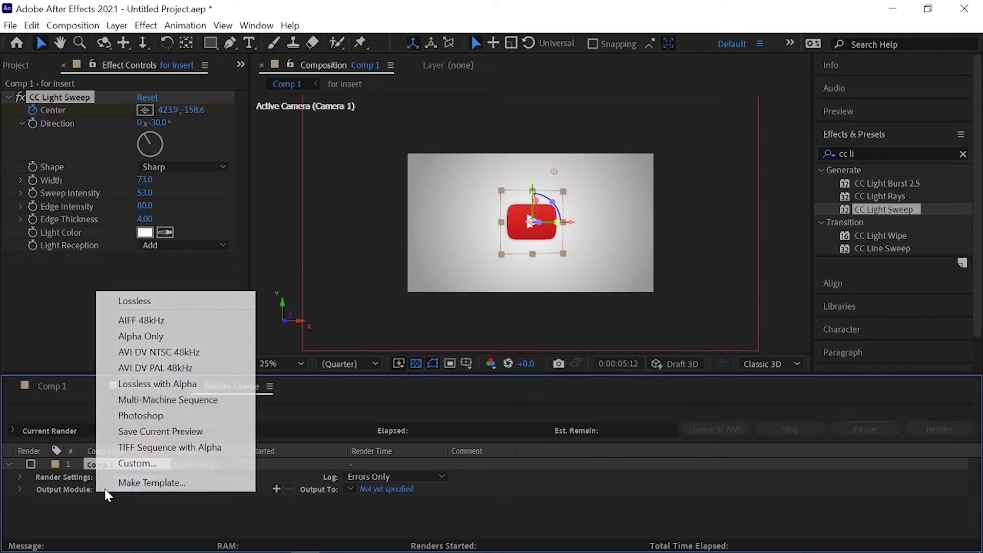
pyautogui.click(102, 485)
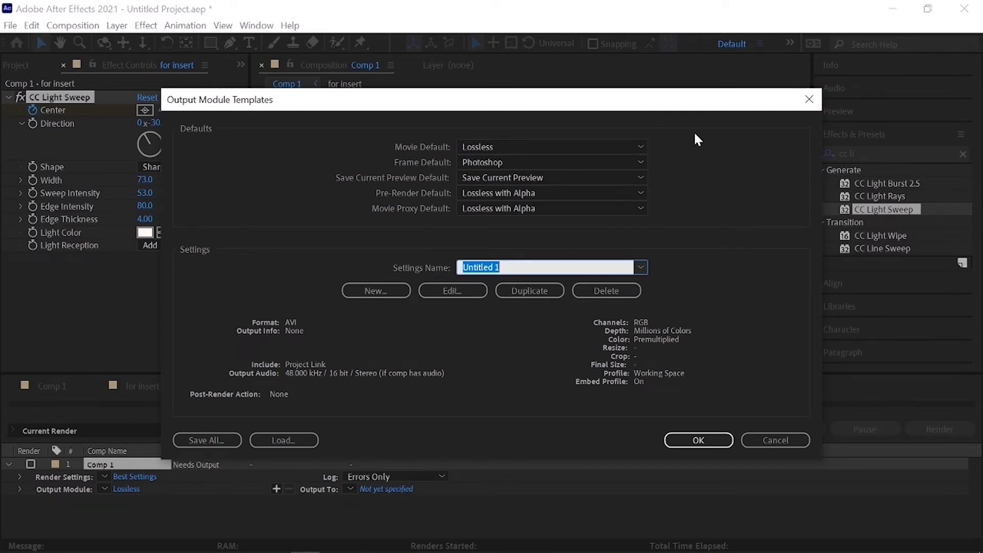
pyautogui.click(818, 101)
pyautogui.click(106, 487)
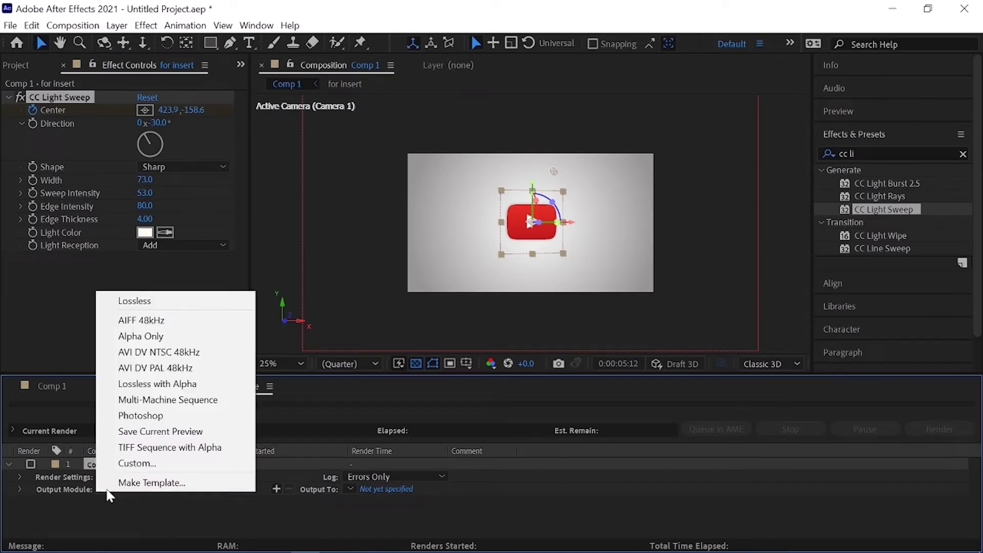
pyautogui.click(134, 504)
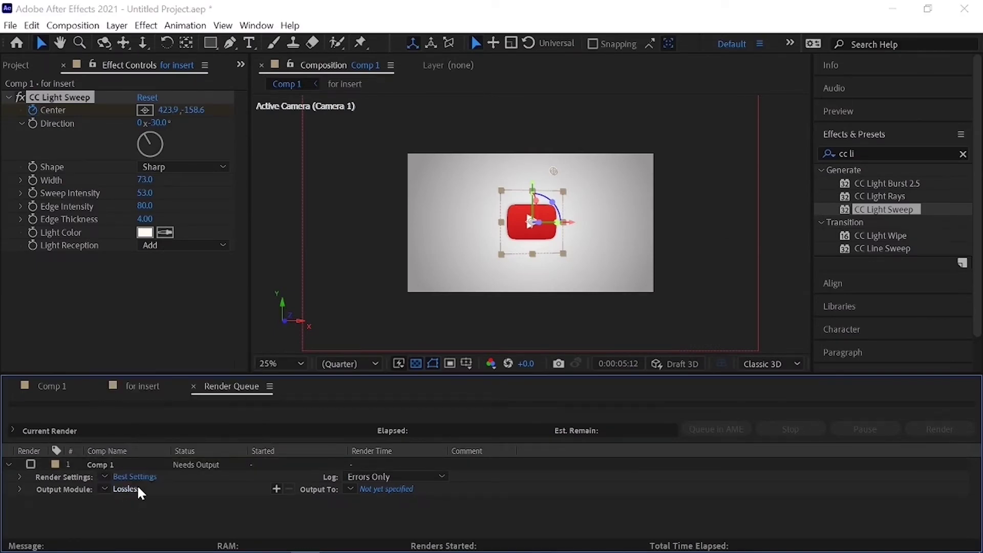
pyautogui.click(129, 489)
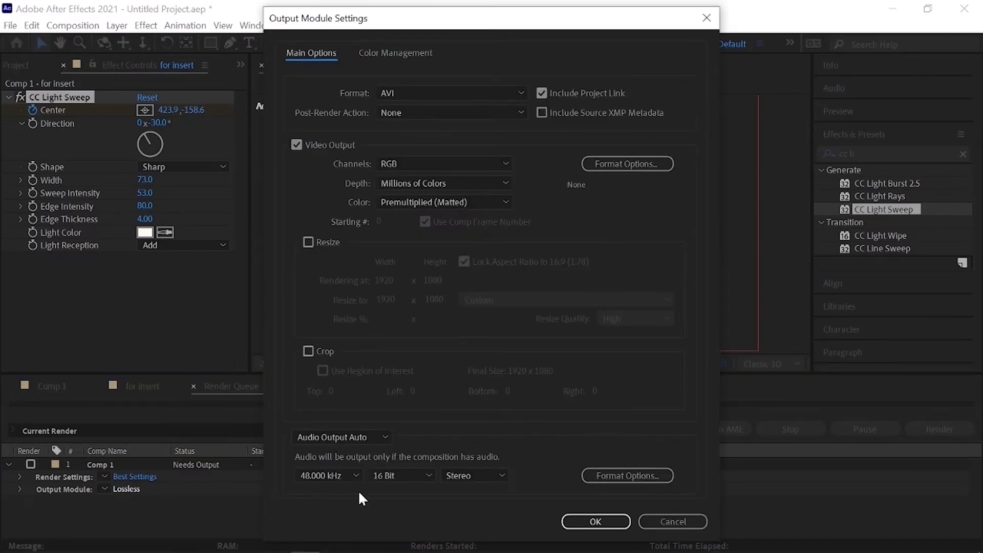
pyautogui.click(517, 90)
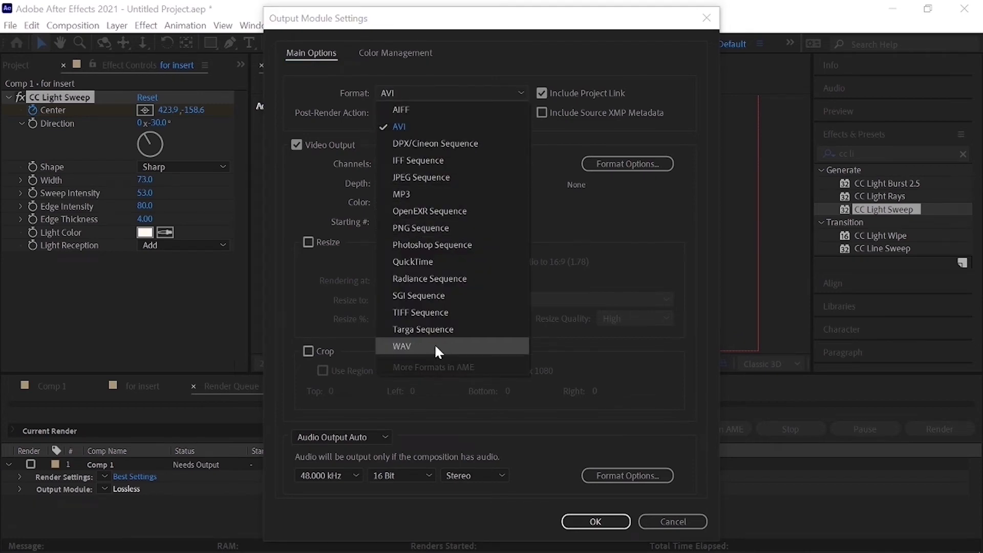
pyautogui.click(425, 127)
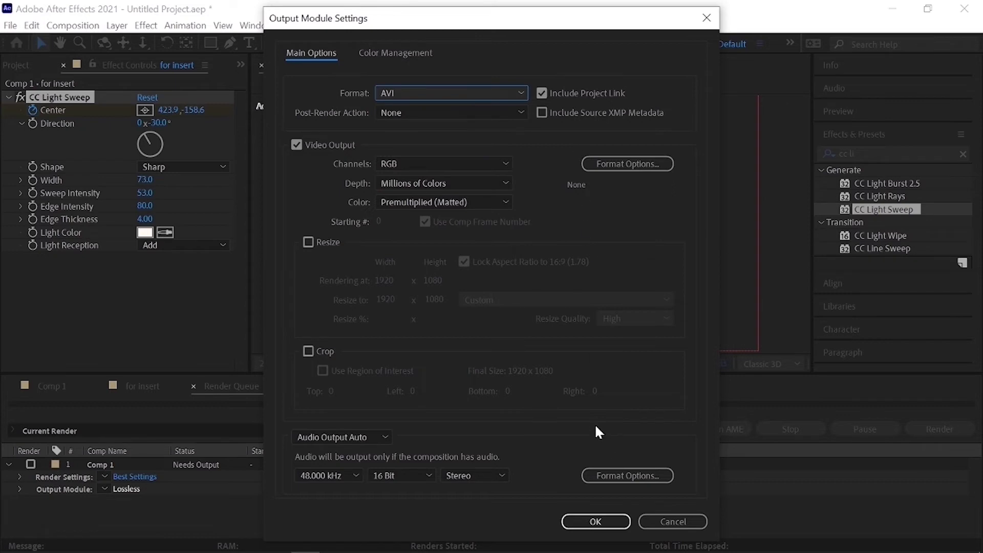
pyautogui.click(594, 521)
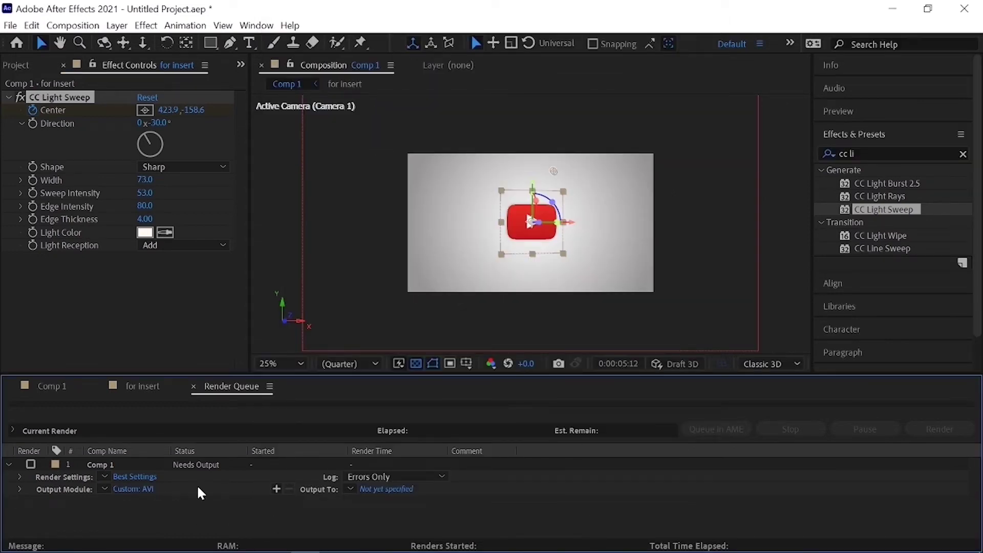
pyautogui.click(401, 490)
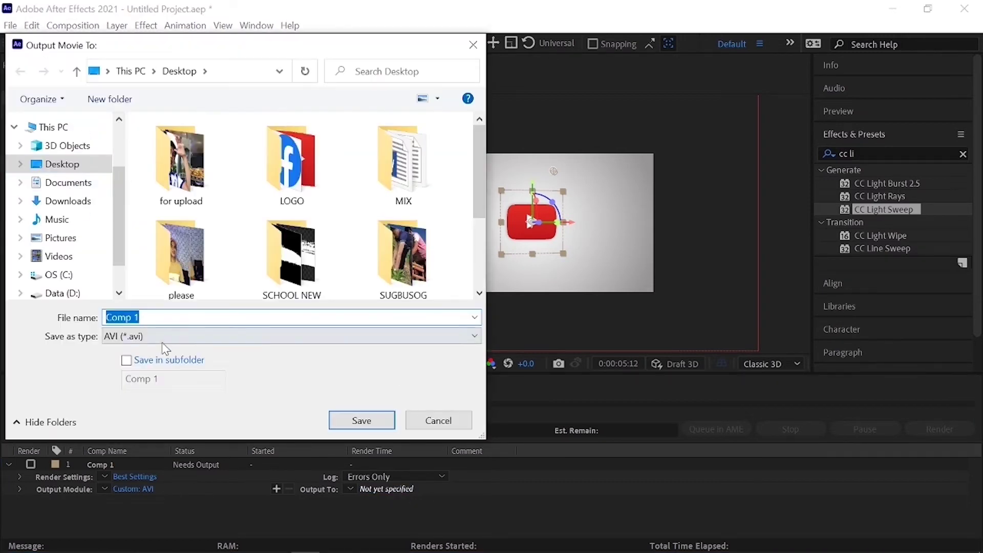
# Name the output file LOGO2.avi, save it, and render Comp 1
pyautogui.press('BackSpace')
pyautogui.write('LOGG')
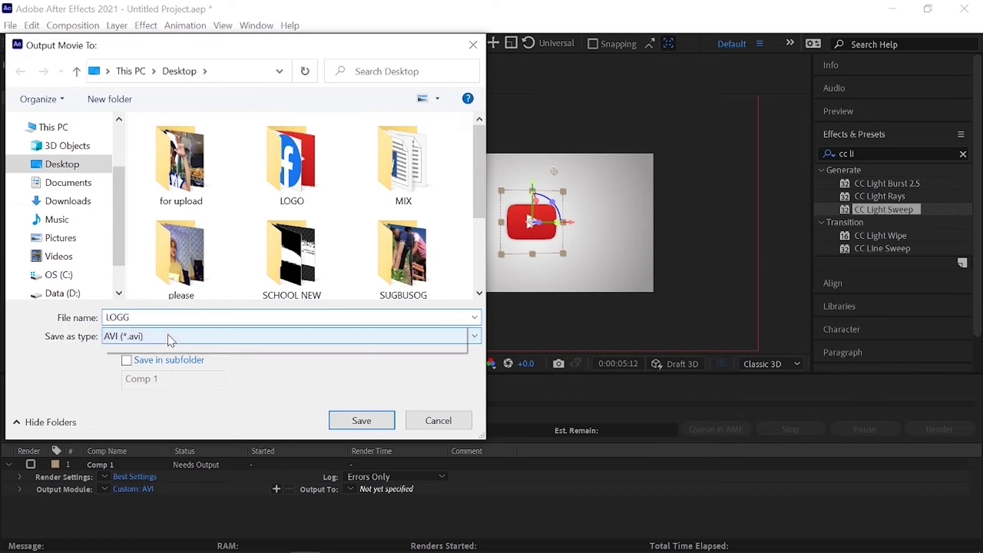
pyautogui.press('BackSpace')
pyautogui.write('O2')
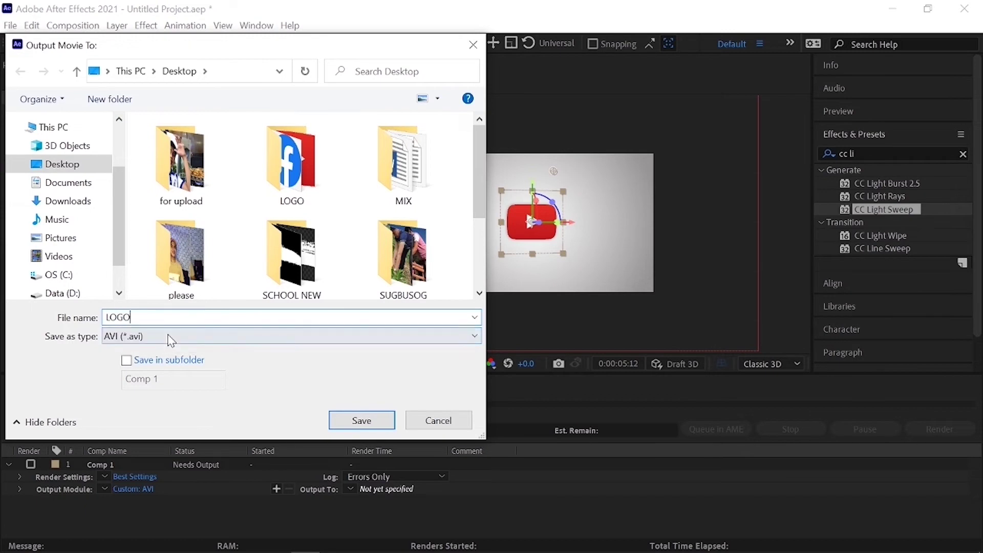
pyautogui.click(360, 418)
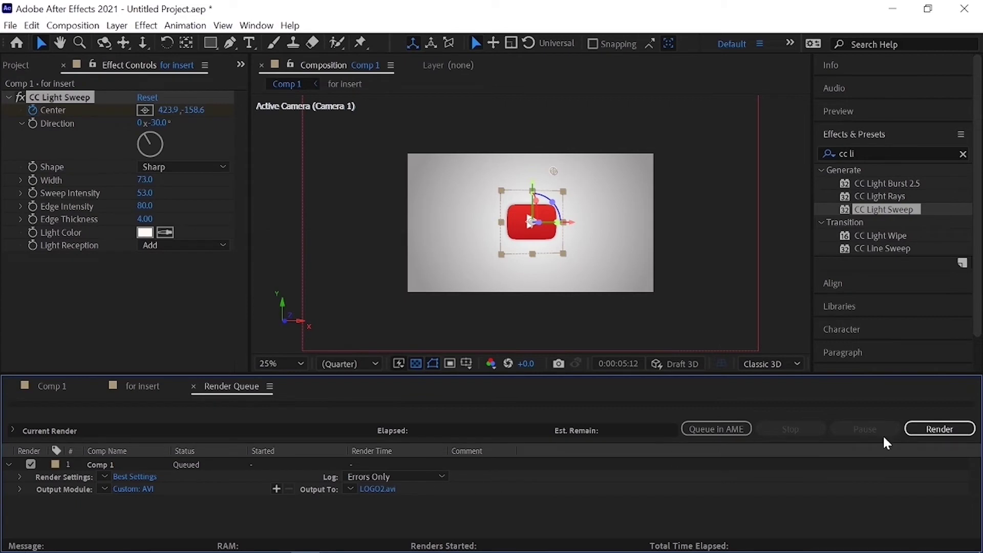
pyautogui.click(930, 431)
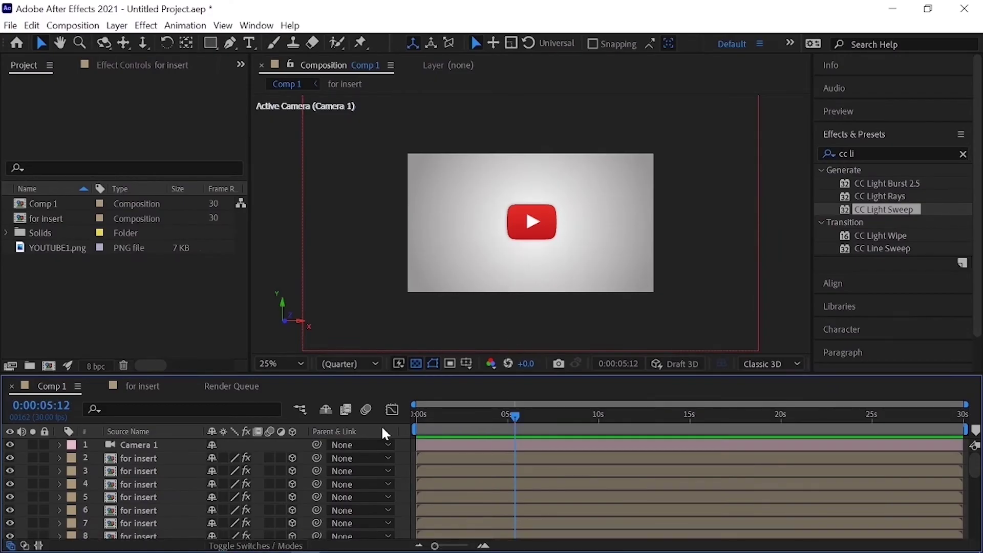
# Import YOUTUBE2.png, add it to the for insert comp, and hide YOUTUBE1.png
pyautogui.moveTo(526, 413); pyautogui.dragTo(390, 419)
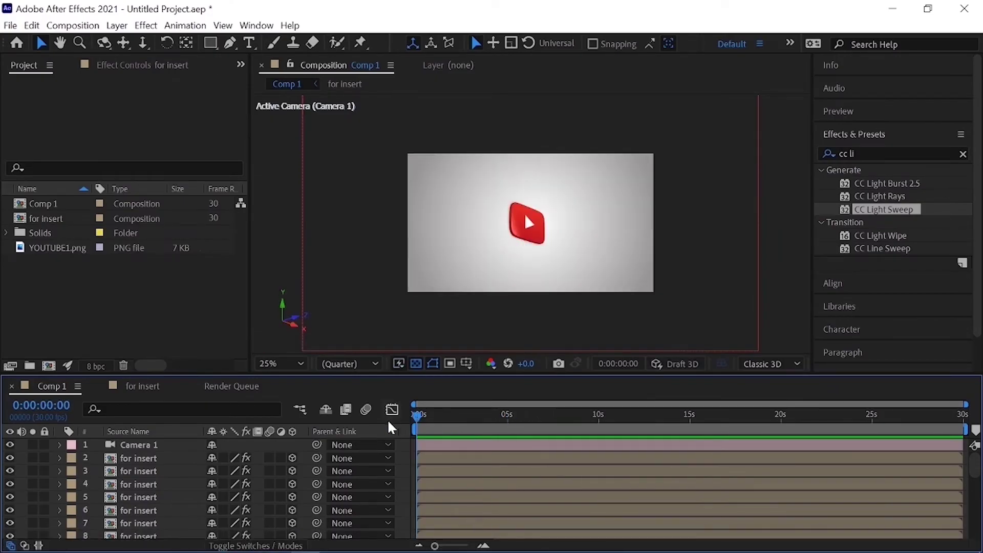
pyautogui.click(146, 387)
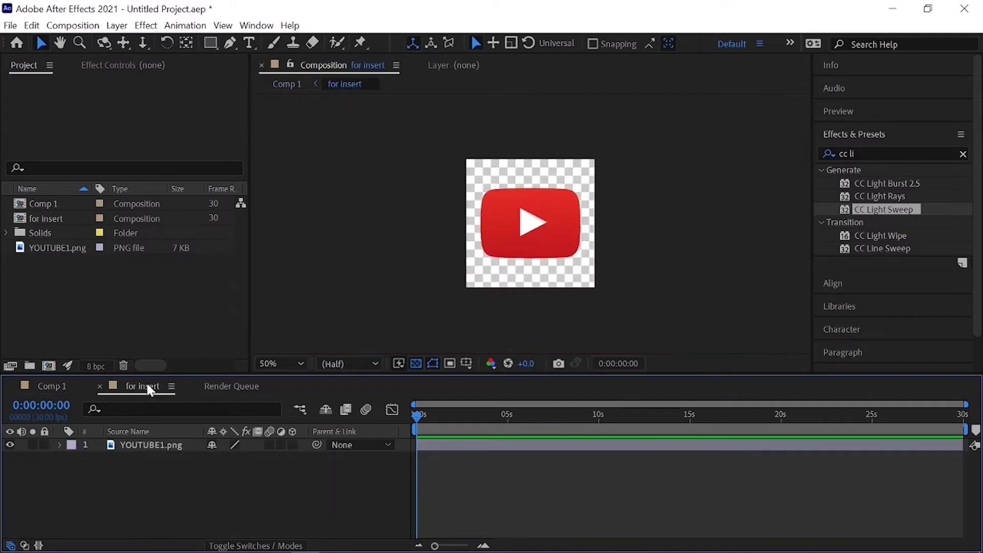
pyautogui.click(129, 304)
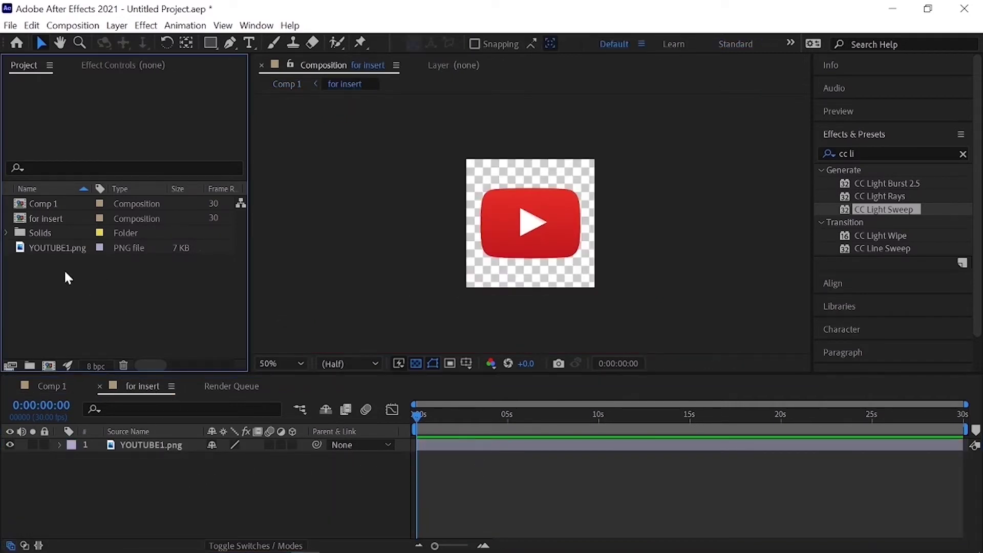
pyautogui.moveTo(71, 542)
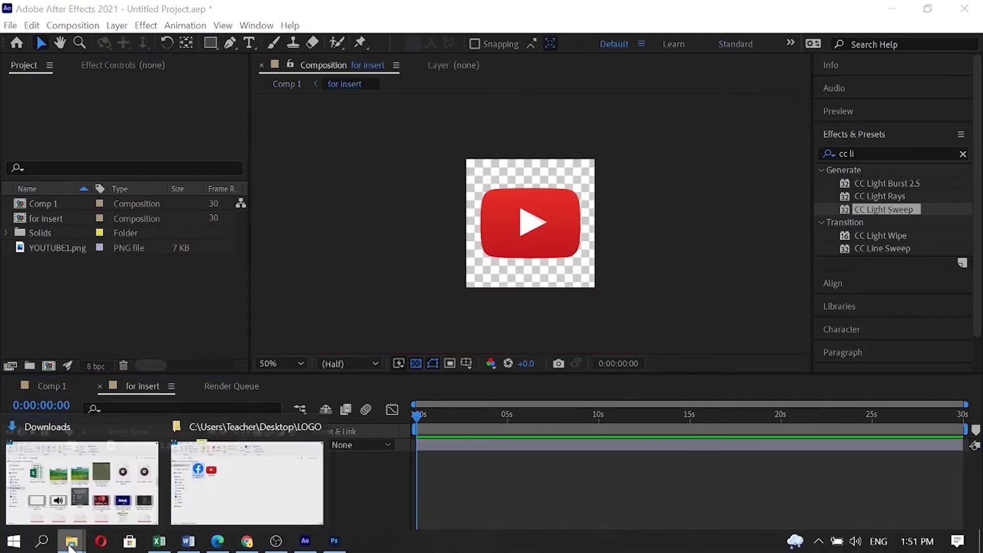
pyautogui.click(212, 488)
pyautogui.moveTo(345, 199); pyautogui.dragTo(77, 289)
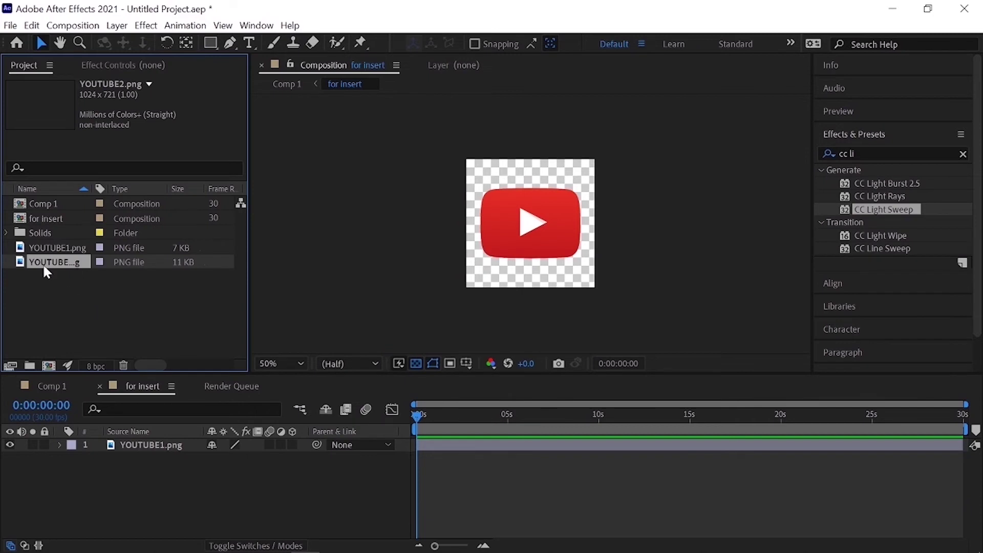
pyautogui.moveTo(50, 270); pyautogui.dragTo(35, 460)
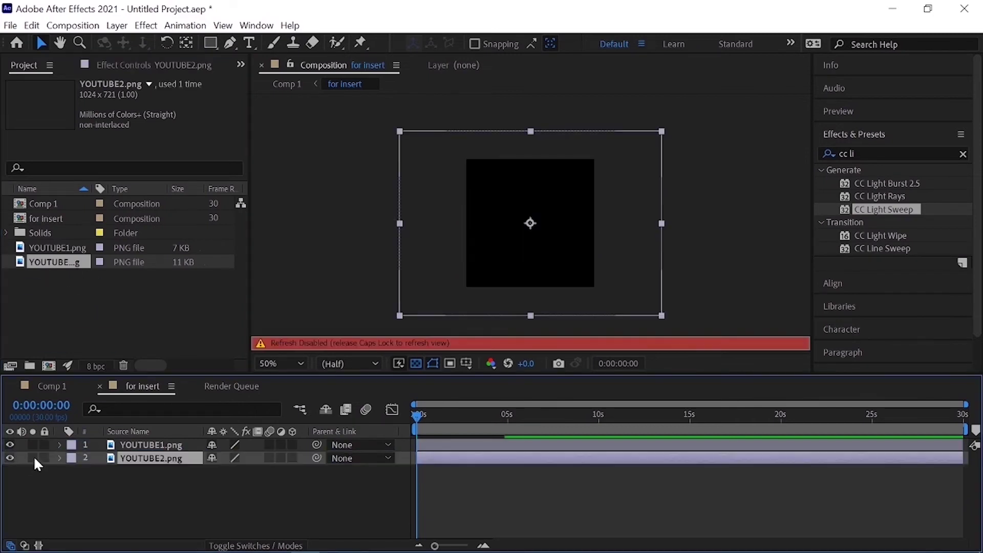
pyautogui.click(10, 444)
# Scale the YOUTUBE2.png logo down to about half size
pyautogui.press('capslock')
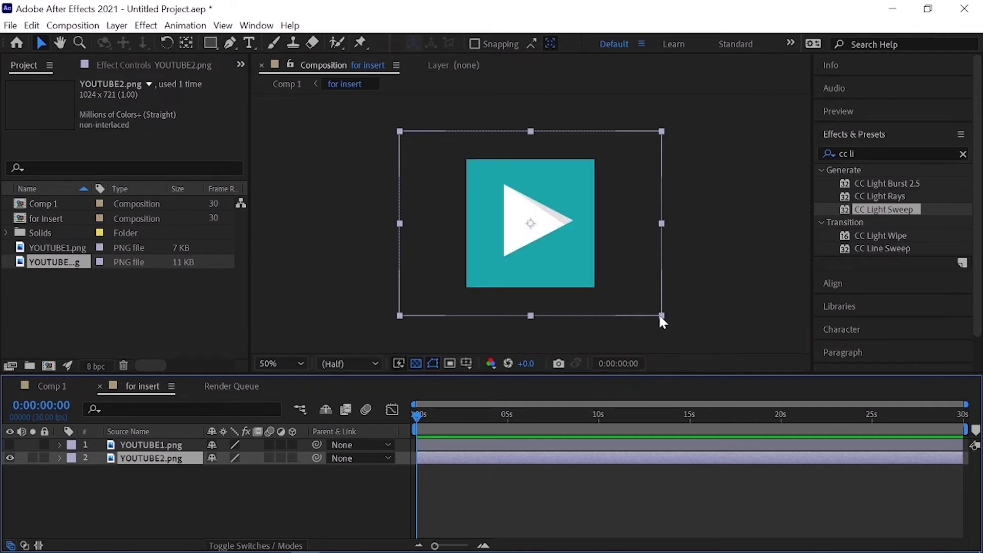
pyautogui.moveTo(660, 316); pyautogui.dragTo(559, 258)
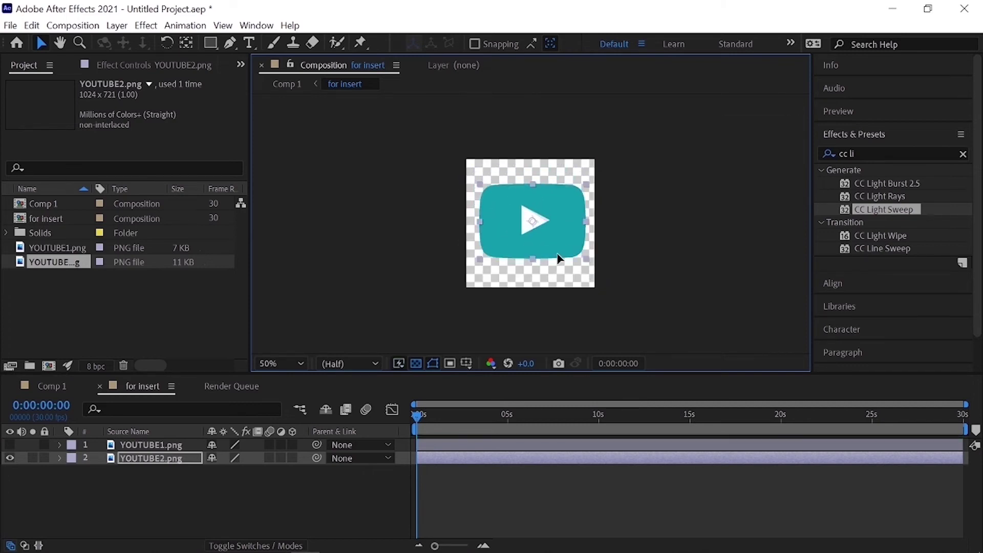
pyautogui.click(308, 492)
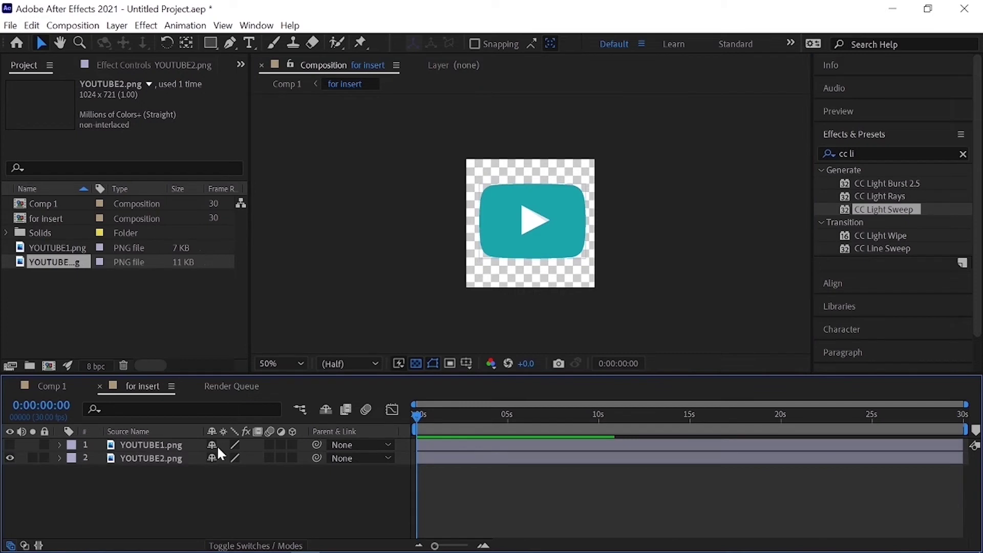
pyautogui.click(289, 86)
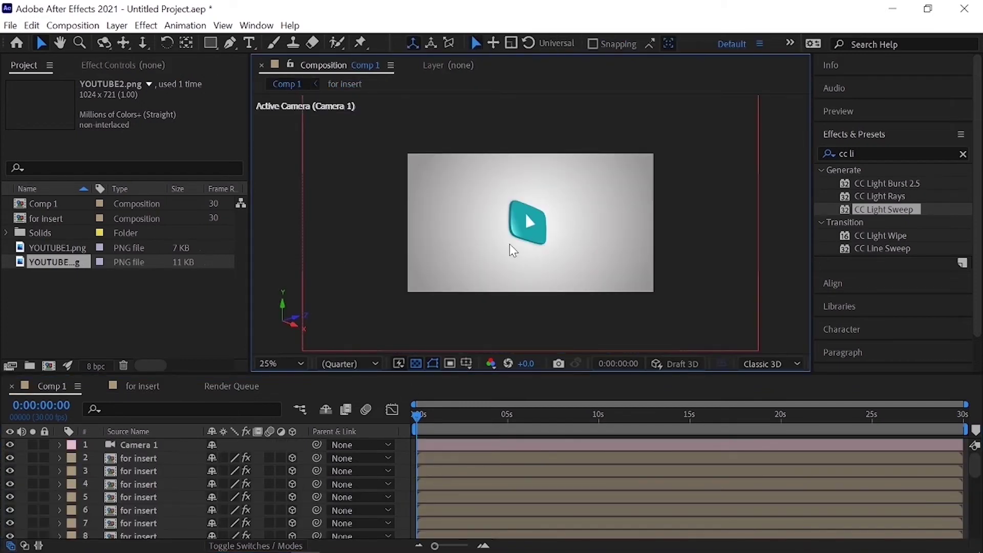
# Shrink the YOUTUBE2.png layer further by its corner handle, then check it in Comp 1
pyautogui.click(138, 389)
pyautogui.click(538, 252)
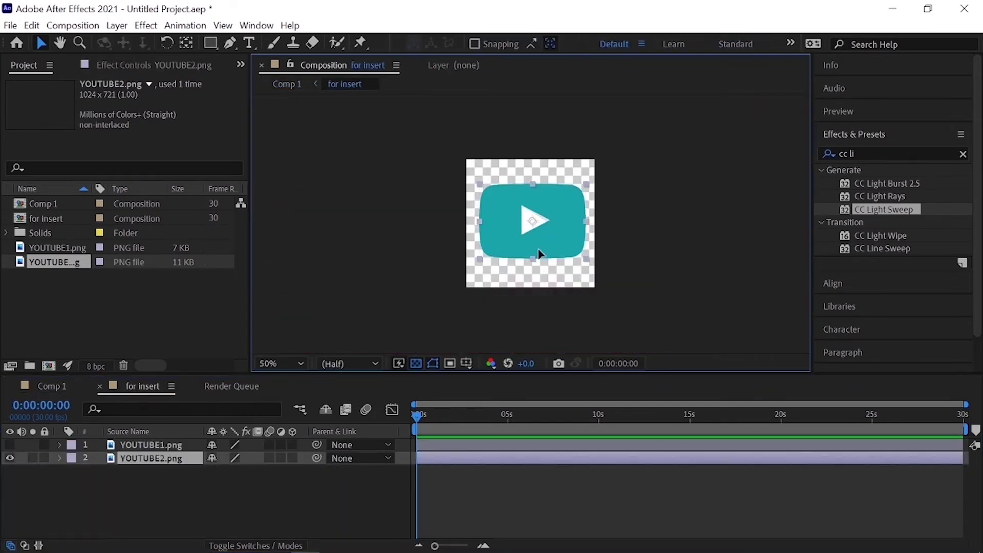
pyautogui.click(589, 263)
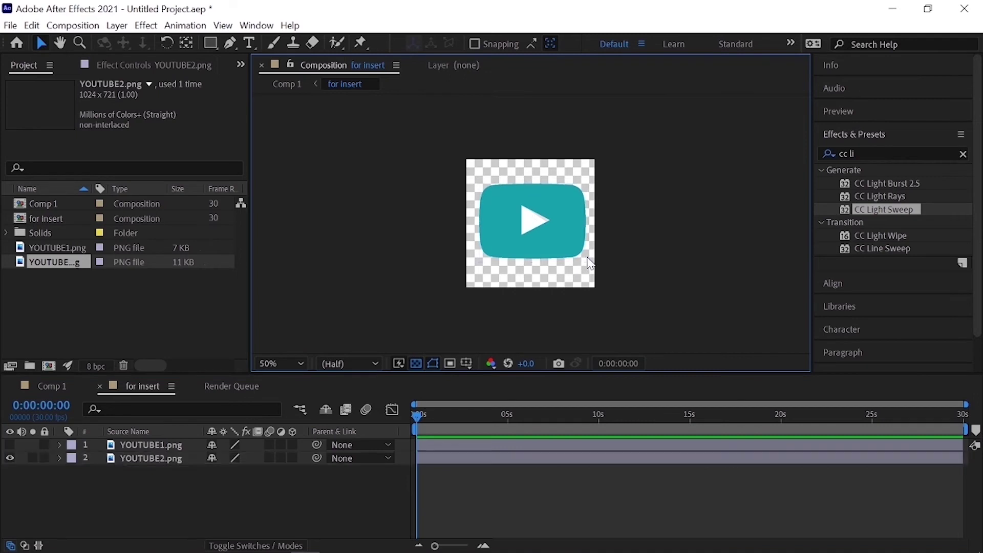
pyautogui.click(141, 458)
pyautogui.moveTo(589, 190); pyautogui.dragTo(555, 213)
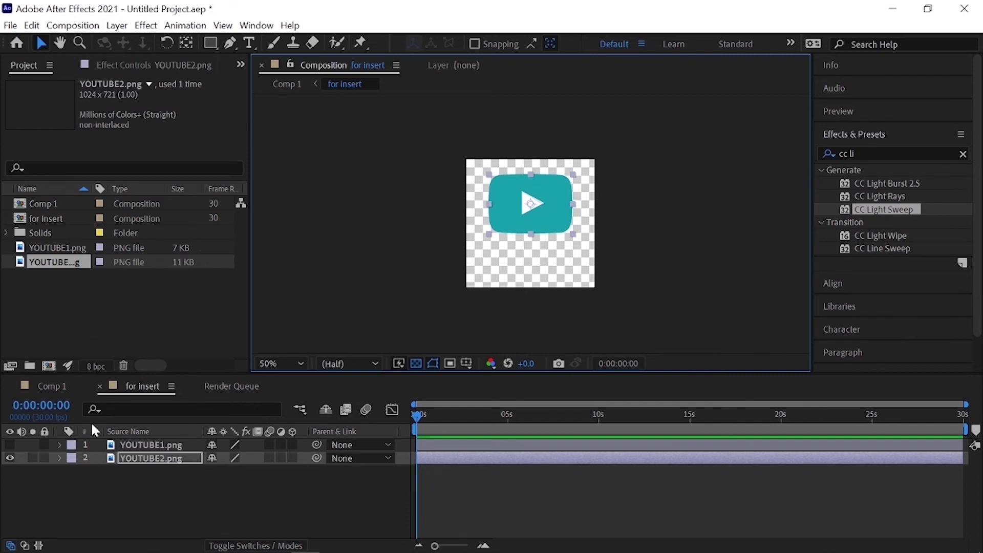
pyautogui.click(60, 383)
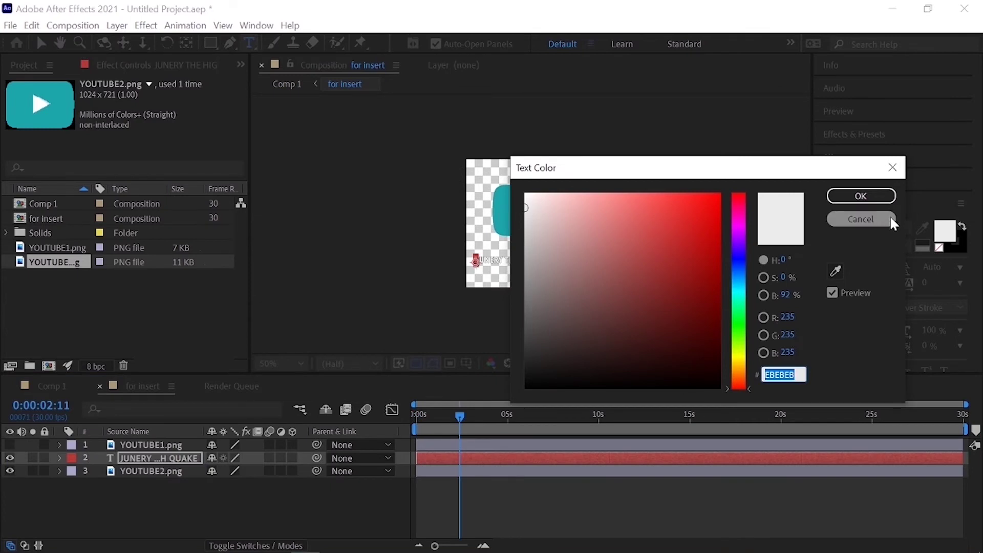
pyautogui.click(844, 219)
# Set the title text's fill colour to teal (19ADA4)
pyautogui.click(943, 231)
pyautogui.click(738, 293)
pyautogui.moveTo(714, 286)
pyautogui.mouseDown()
pyautogui.moveTo(714, 259)
pyautogui.moveTo(692, 255)
pyautogui.moveTo(708, 250)
pyautogui.moveTo(699, 265)
pyautogui.mouseUp()
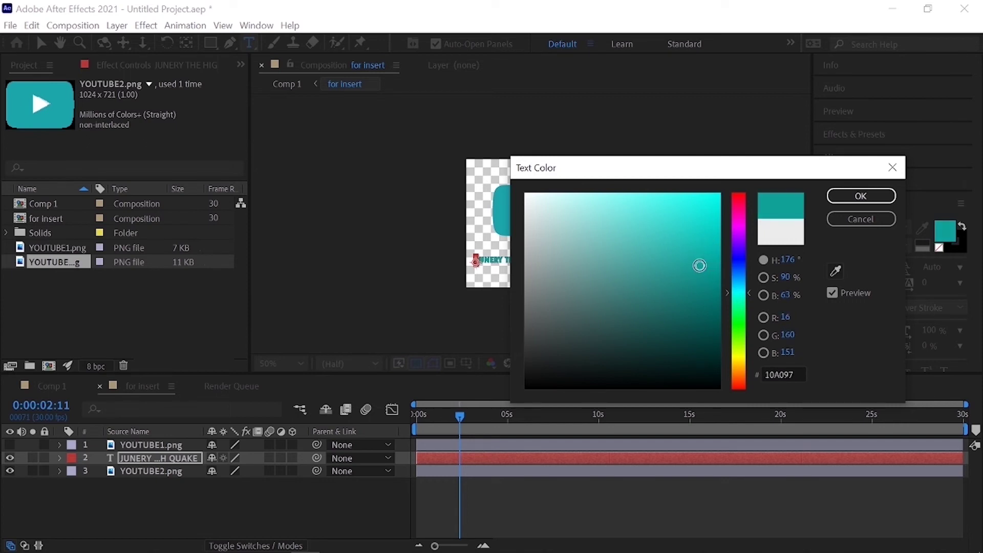
pyautogui.click(855, 197)
pyautogui.moveTo(974, 281); pyautogui.dragTo(981, 379)
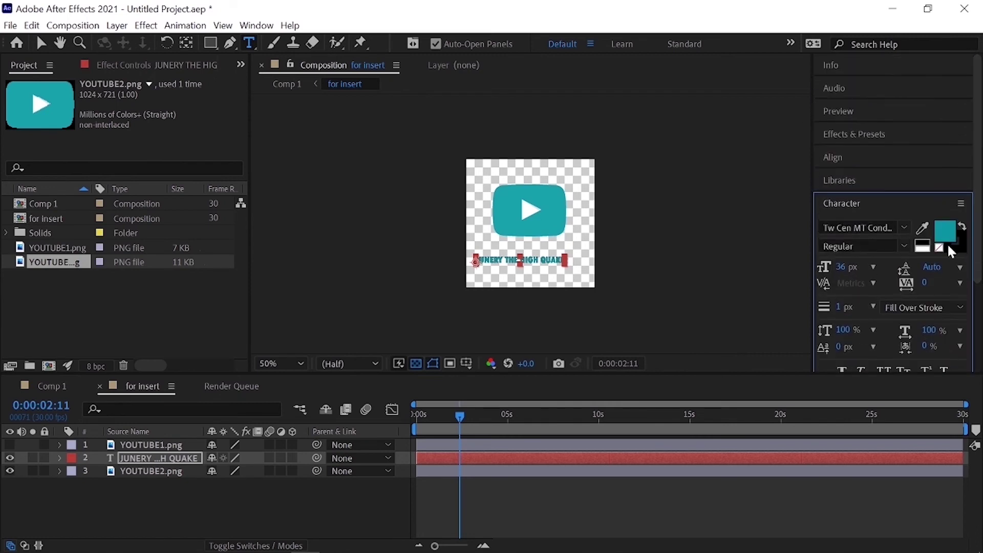
# Set the text stroke width to 0 px and the font size to 46 px
pyautogui.click(961, 308)
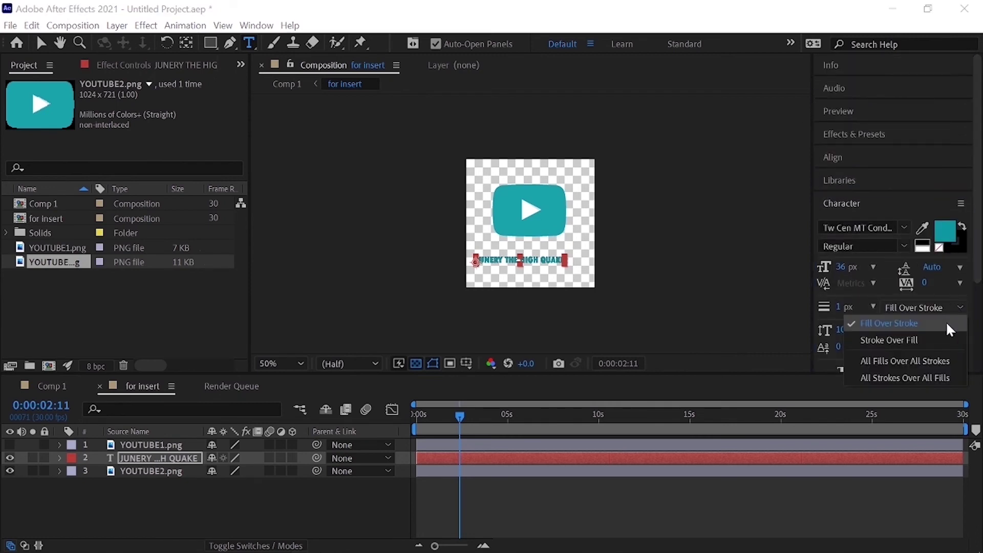
pyautogui.click(821, 310)
pyautogui.click(841, 308)
pyautogui.write('0.01')
pyautogui.click(874, 283)
pyautogui.click(963, 291)
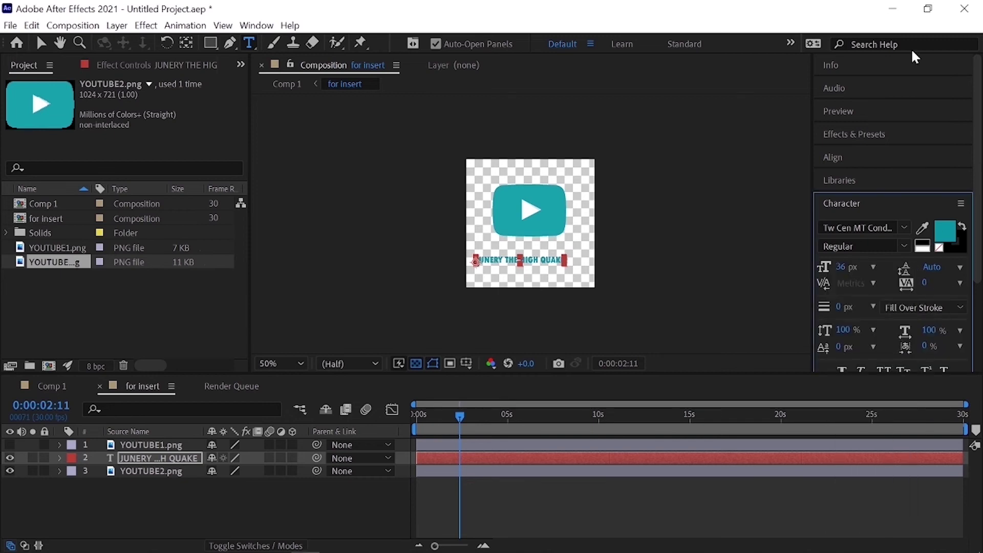
pyautogui.moveTo(841, 267); pyautogui.dragTo(851, 265)
pyautogui.click(527, 281)
# Nudge the title text slightly upward and return to the first frame
pyautogui.click(49, 43)
pyautogui.moveTo(555, 261); pyautogui.dragTo(557, 253)
pyautogui.click(431, 417)
pyautogui.press('Home')
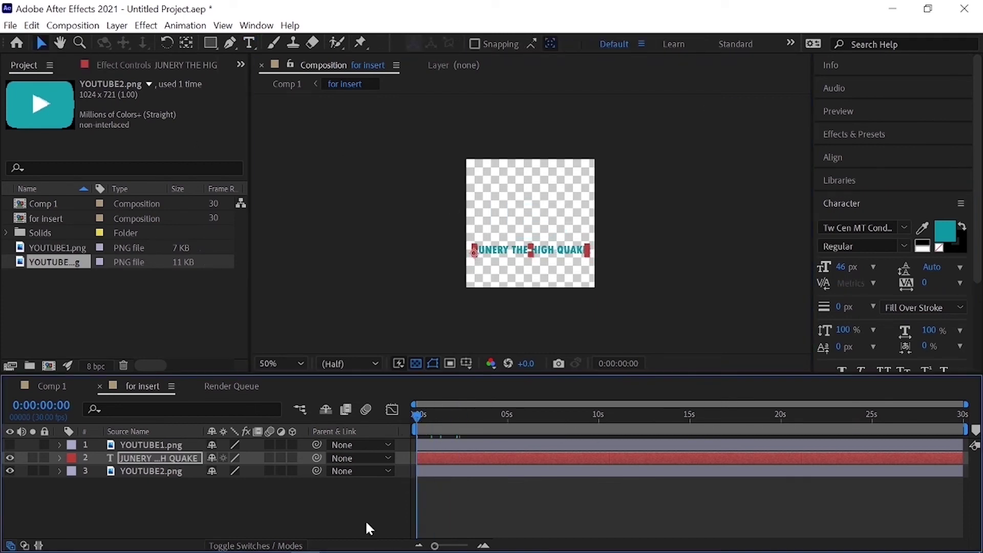
pyautogui.click(891, 7)
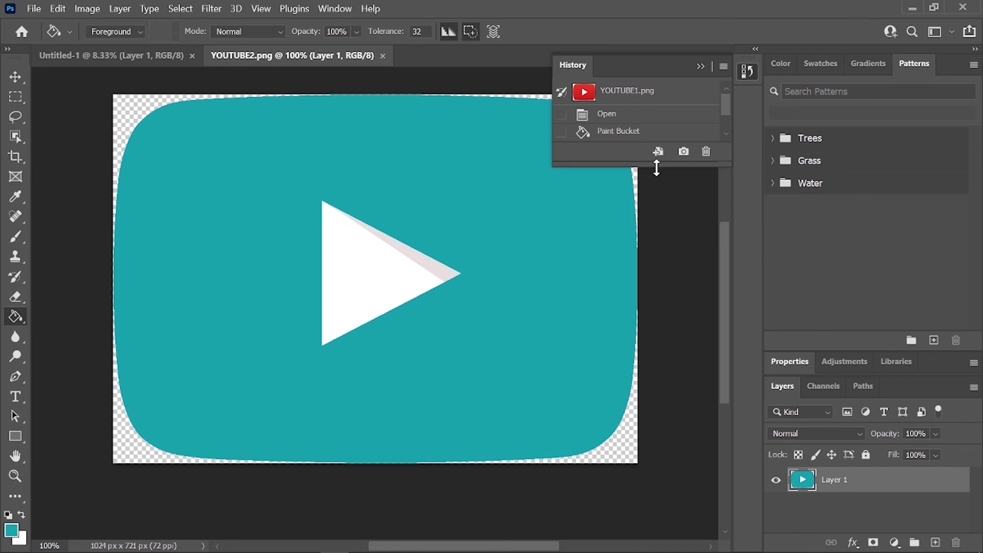
# Switch from Photoshop back to After Effects using its taskbar icon
pyautogui.click(307, 548)
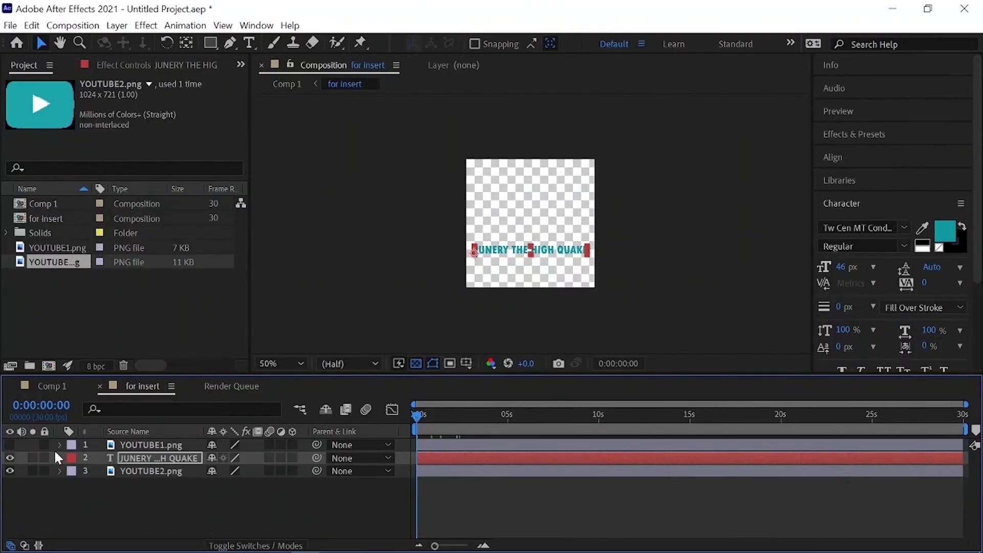
# Play the Comp 1 camera move over the teal logo and title, then rewind to the start
pyautogui.click(144, 444)
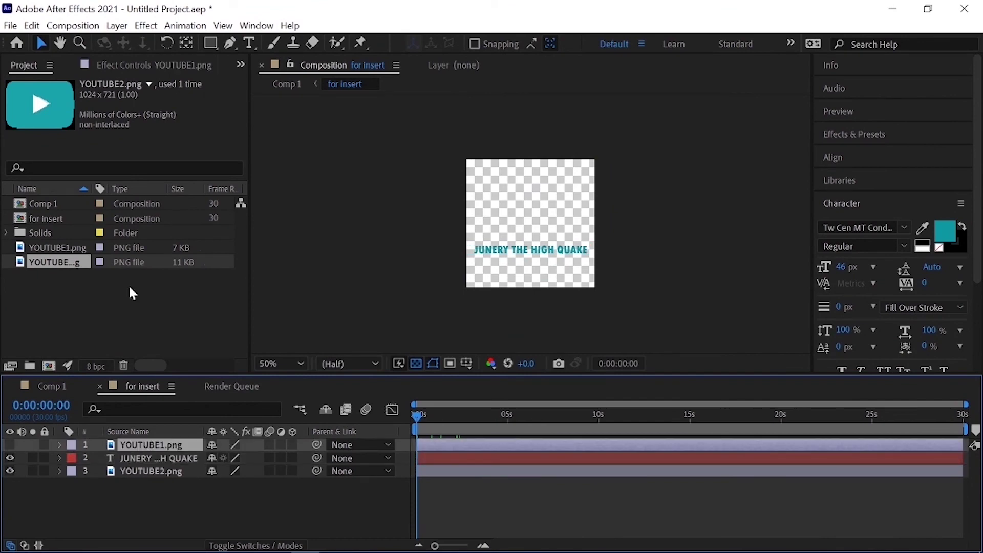
pyautogui.click(51, 386)
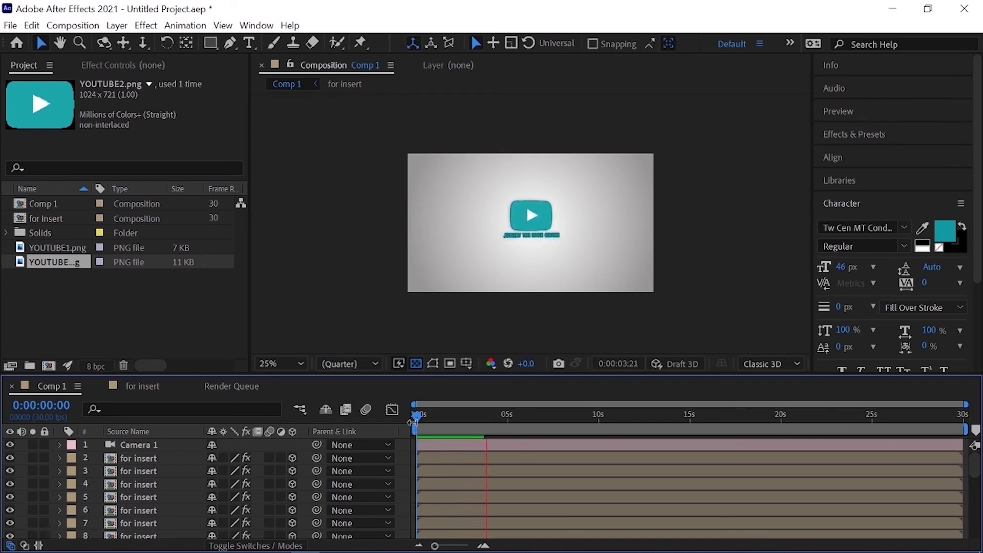
pyautogui.press('space')
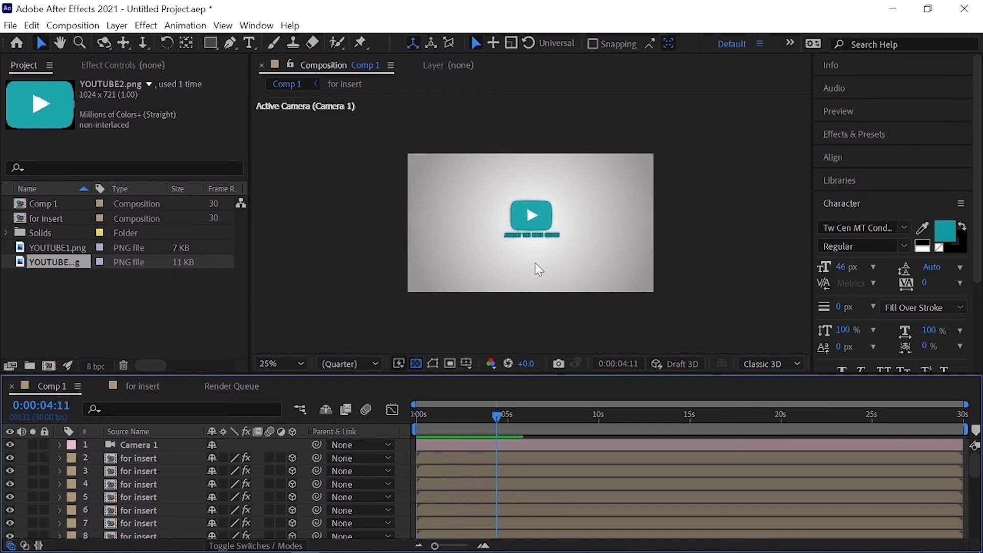
pyautogui.click(539, 269)
pyautogui.click(138, 445)
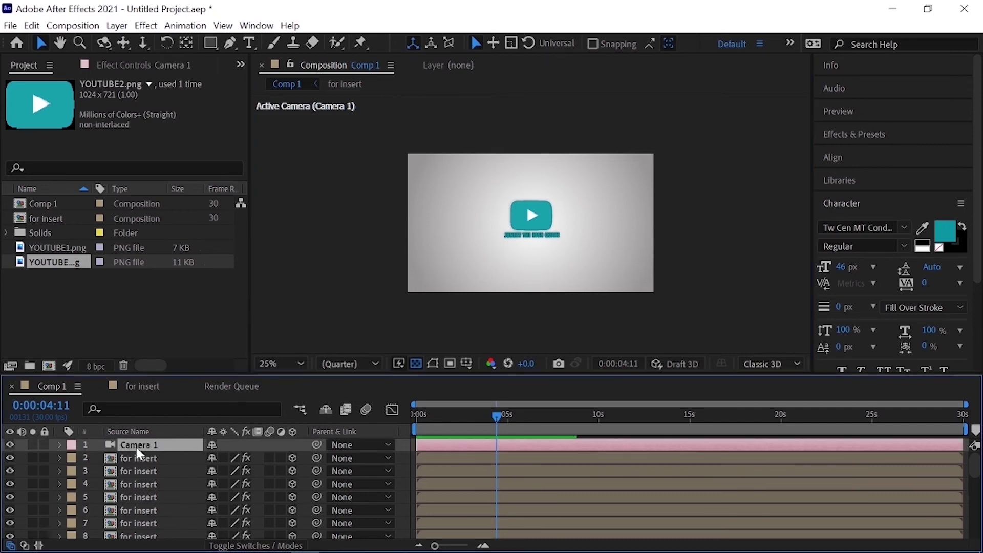
pyautogui.click(146, 462)
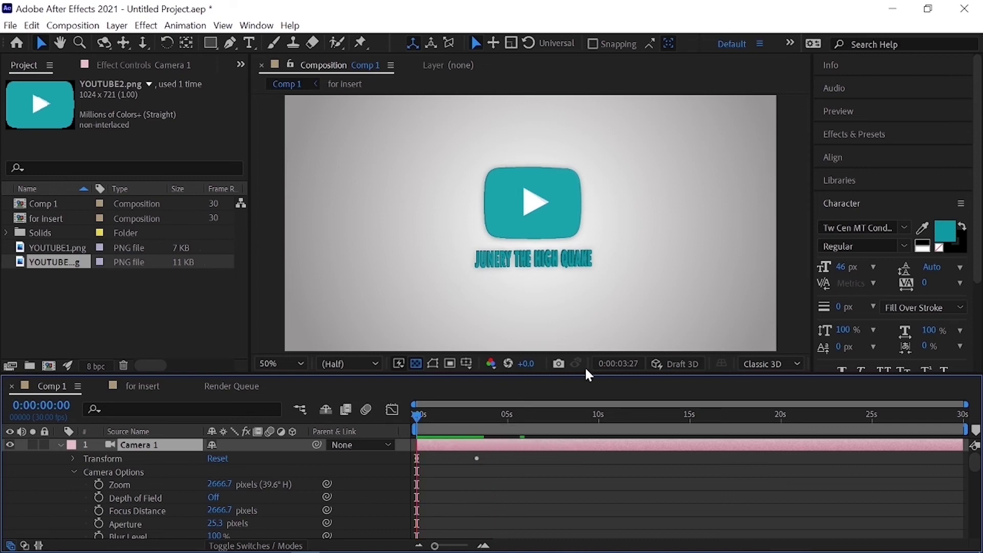
pyautogui.click(423, 416)
pyautogui.moveTo(428, 432); pyautogui.dragTo(388, 425)
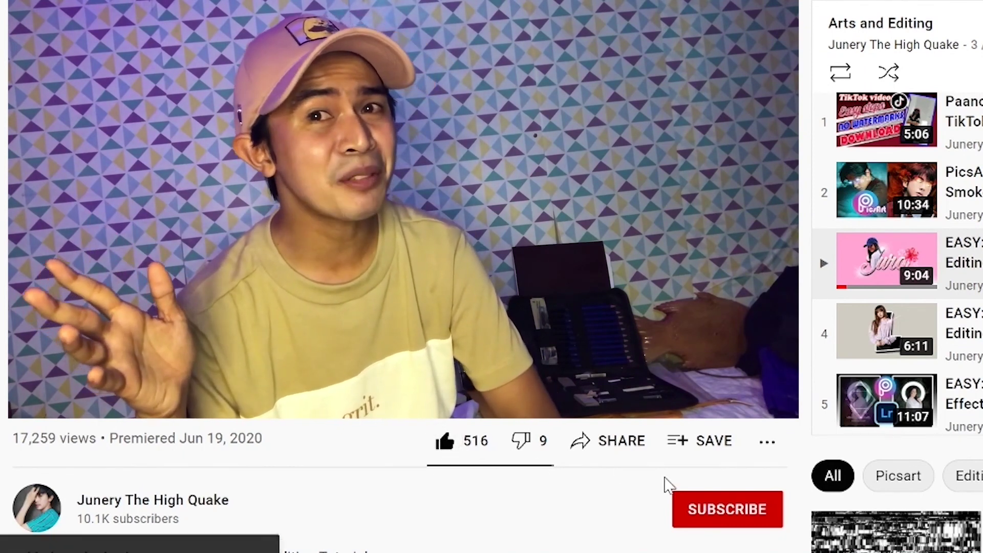
# Press the red SUBSCRIBE button beneath the video
pyautogui.click(716, 517)
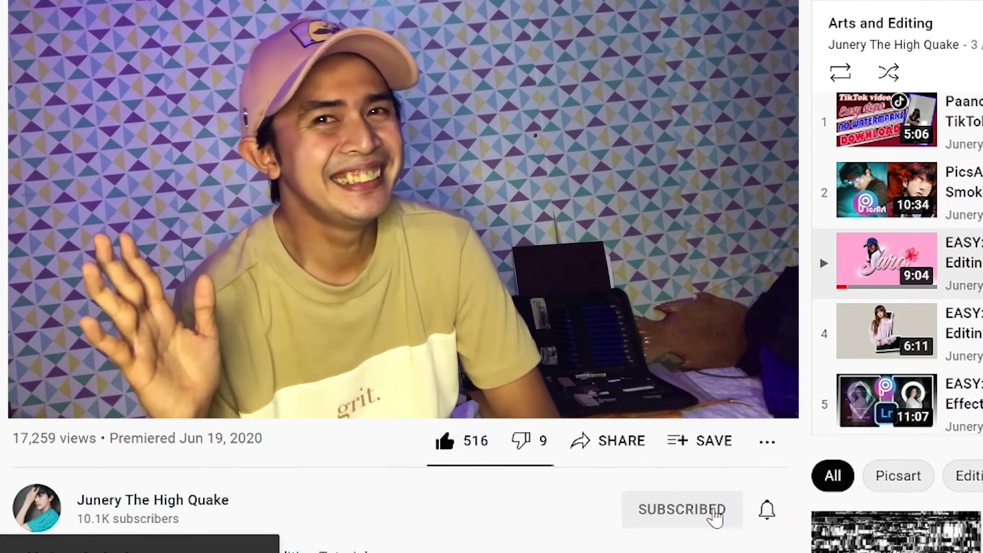